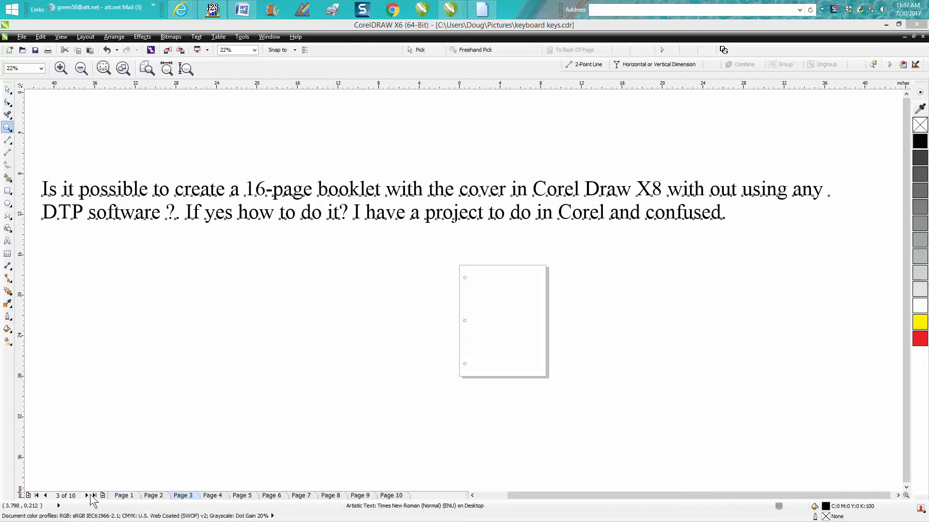
# - Show page 1 with the large red A logo and zoom in on the page
pyautogui.click(136, 502)
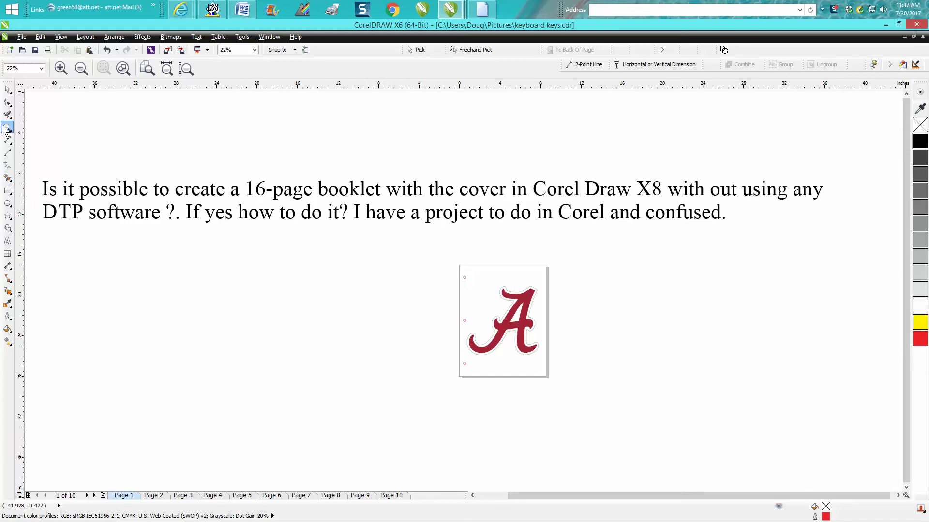
pyautogui.moveTo(417, 245); pyautogui.dragTo(597, 397)
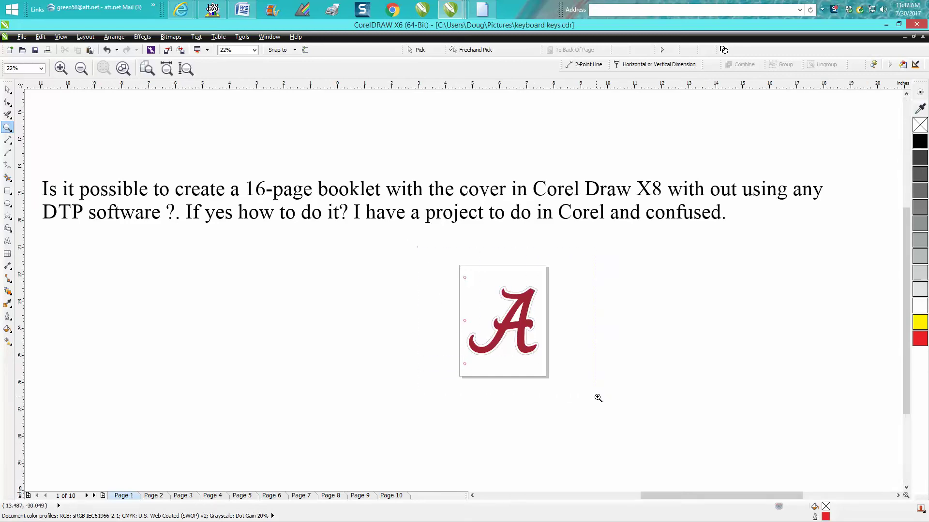
# - Copy the red A logo and paste copies onto pages 3 and 4
pyautogui.click(7, 90)
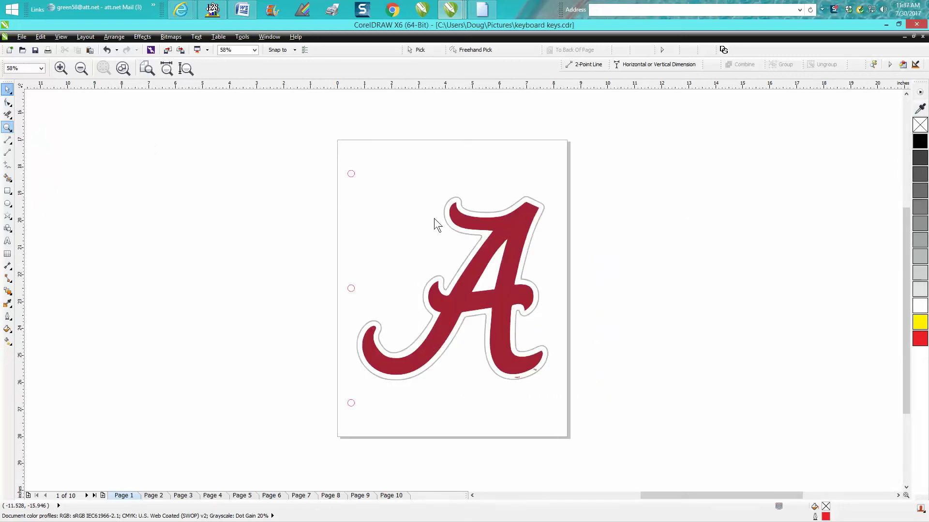
pyautogui.click(512, 236)
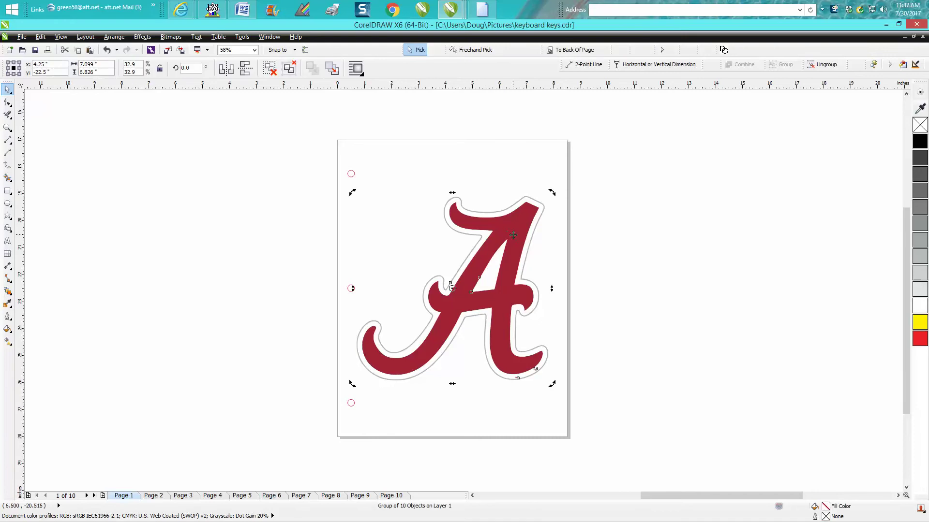
pyautogui.click(163, 495)
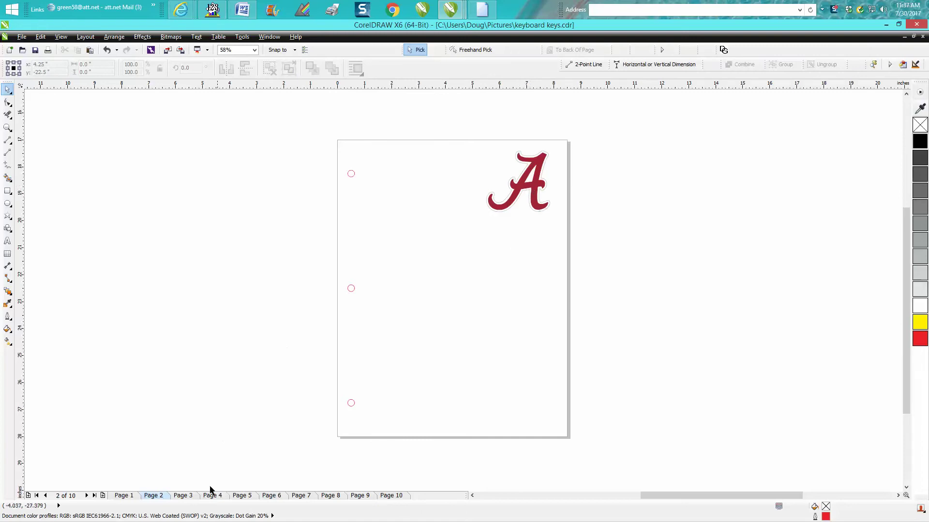
pyautogui.click(193, 496)
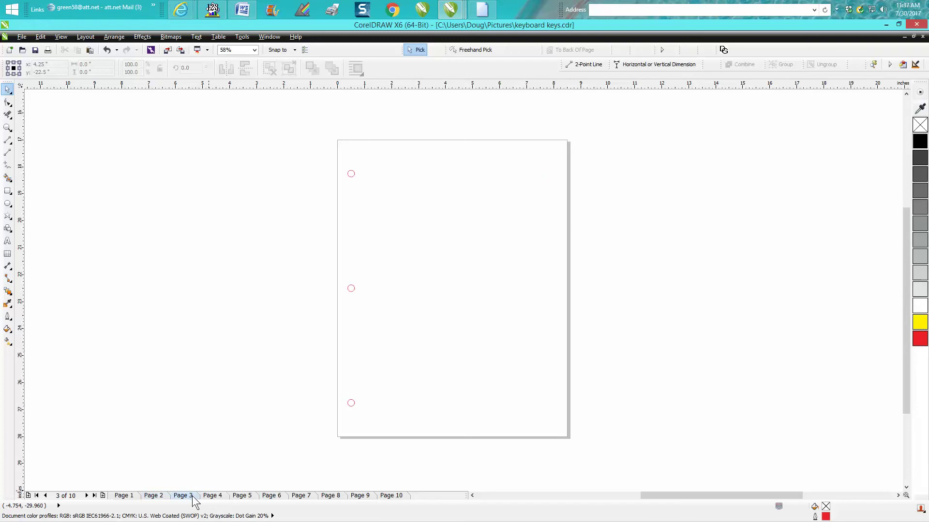
pyautogui.hotkey('ctrl', 'v')
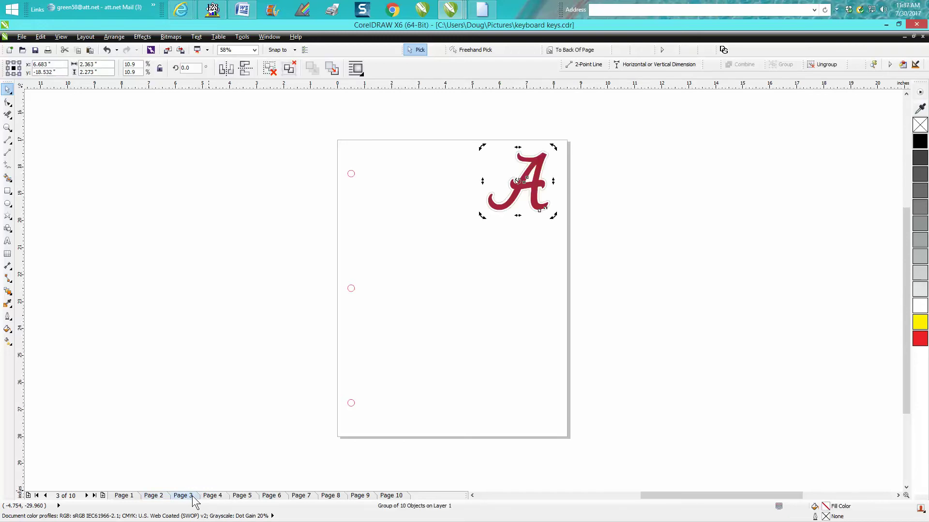
pyautogui.click(224, 497)
pyautogui.hotkey('ctrl', 'v')
# - Undo the logo pastes on pages 4 and 3
pyautogui.click(277, 392)
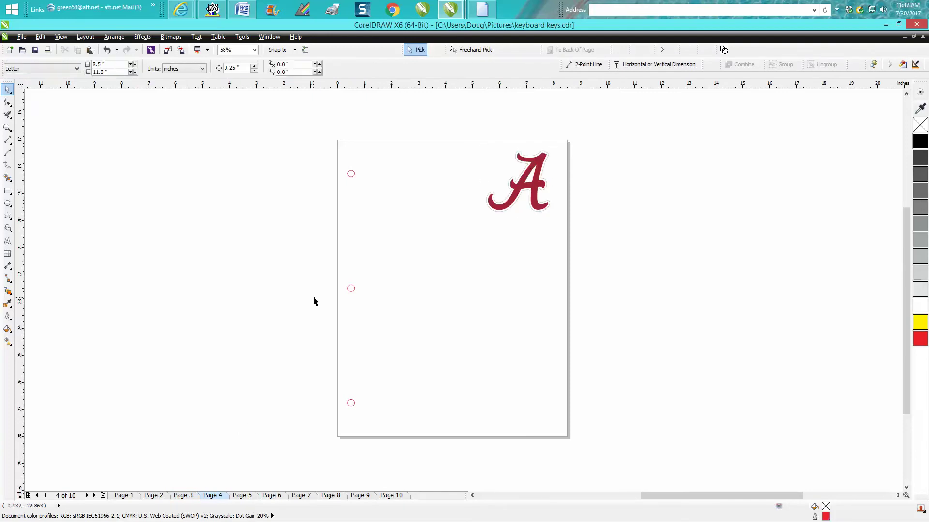
pyautogui.click(522, 184)
pyautogui.click(211, 494)
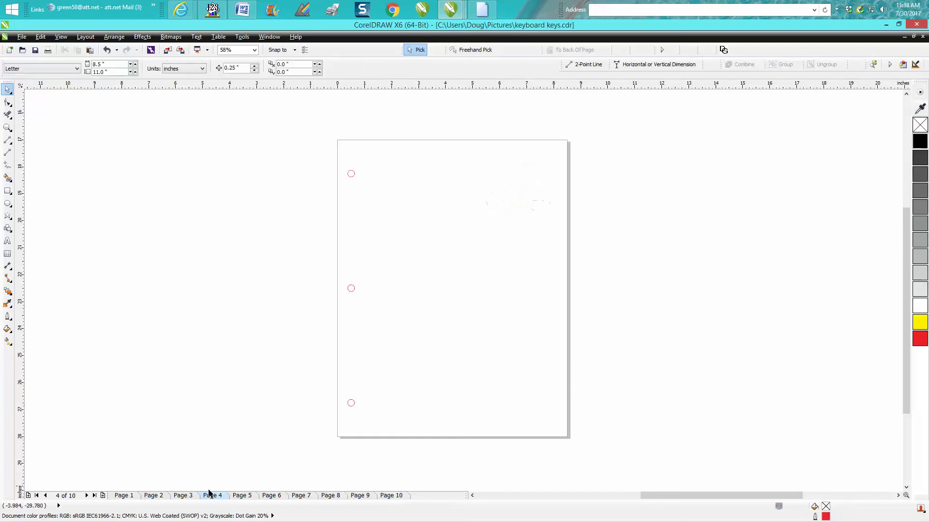
pyautogui.click(190, 496)
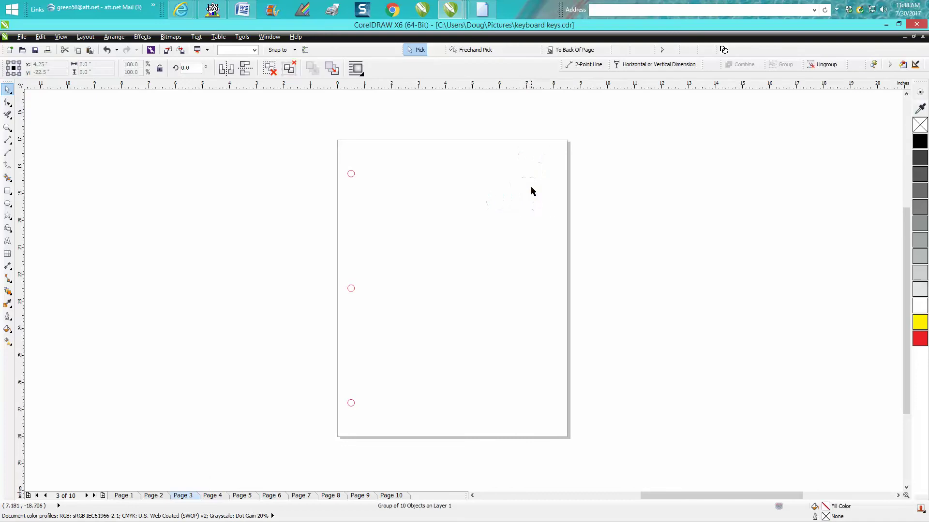
# - Delete the small A logo from page 2, then return to page 1
pyautogui.click(156, 496)
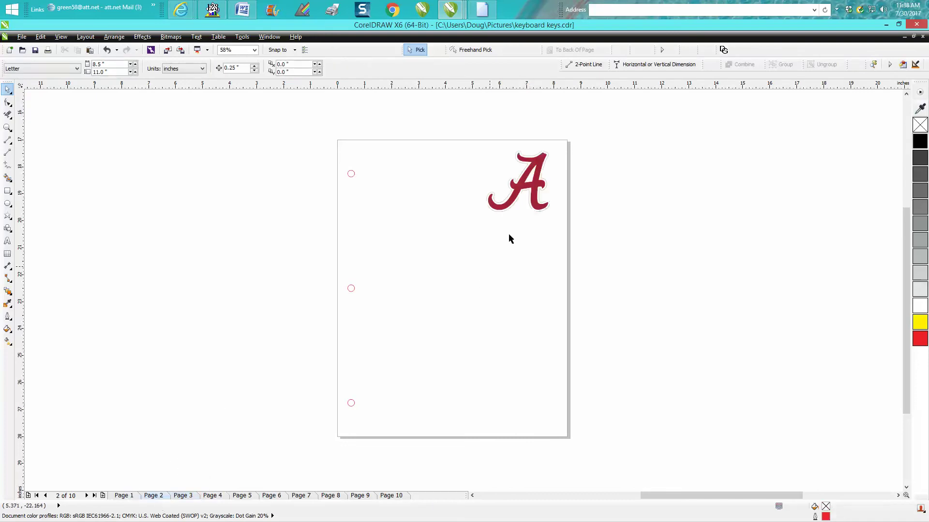
pyautogui.click(515, 207)
pyautogui.press('Delete')
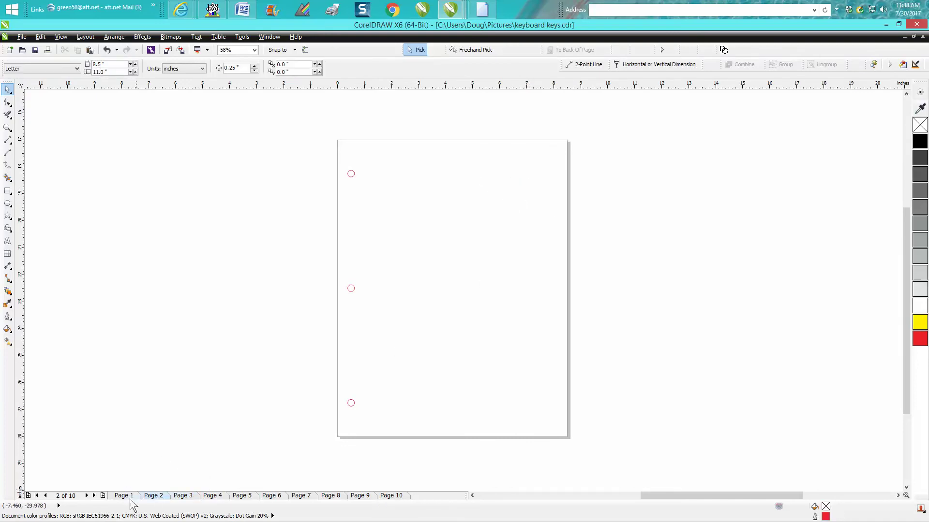
pyautogui.click(129, 496)
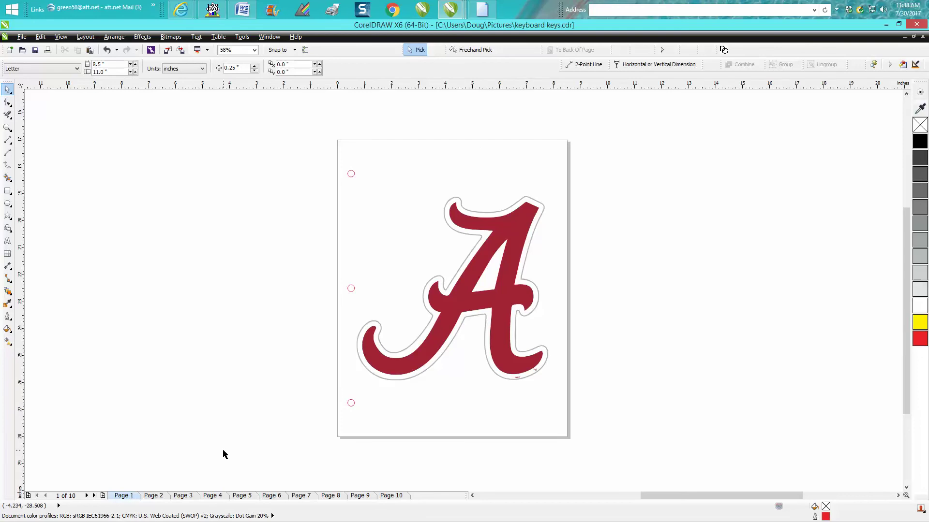
# - Draw a rectangle, size it 8.5 × 11 in and centre it on the page
pyautogui.click(160, 496)
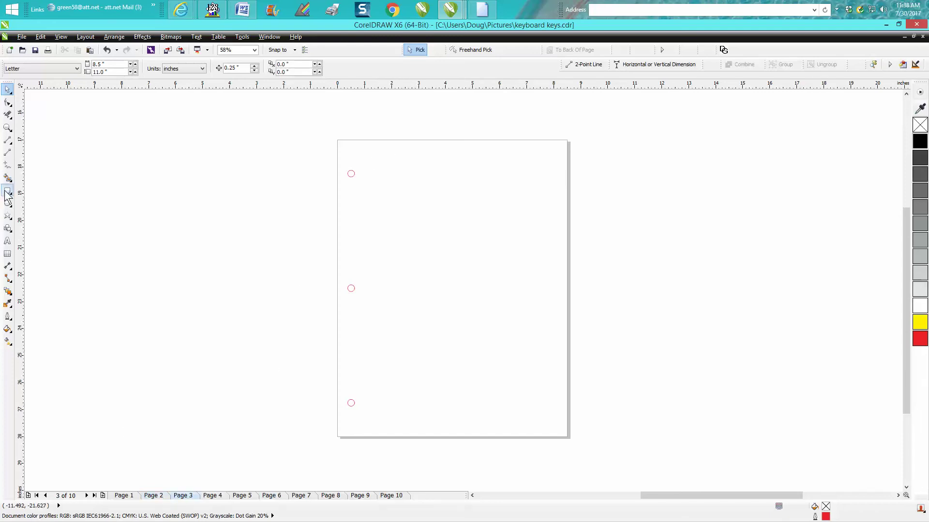
pyautogui.press('F6')
pyautogui.moveTo(109, 141)
pyautogui.mouseDown()
pyautogui.moveTo(161, 349)
pyautogui.moveTo(184, 387)
pyautogui.moveTo(298, 418)
pyautogui.mouseUp()
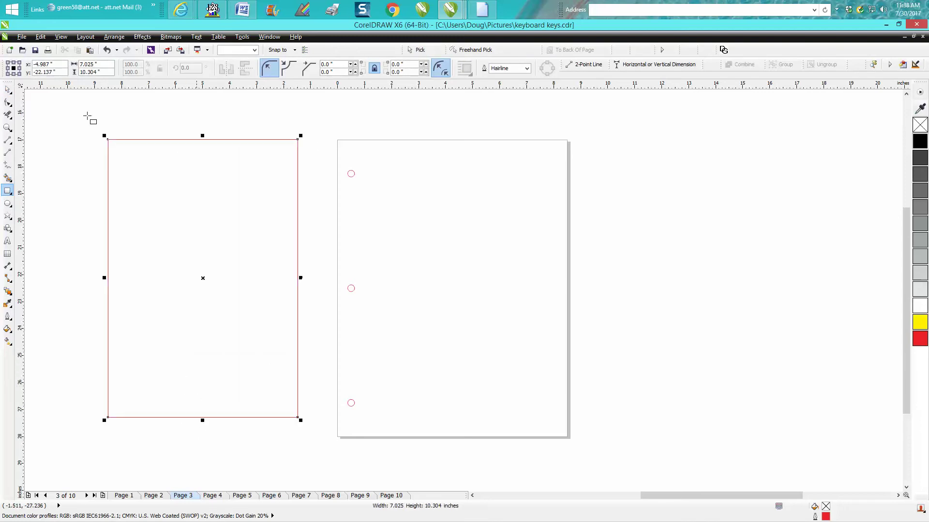
pyautogui.doubleClick(90, 64)
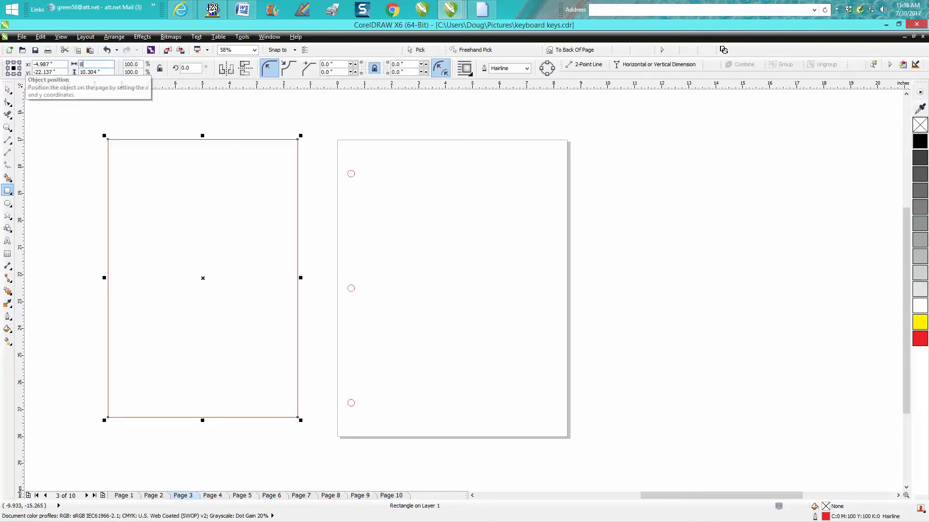
pyautogui.write('8.5')
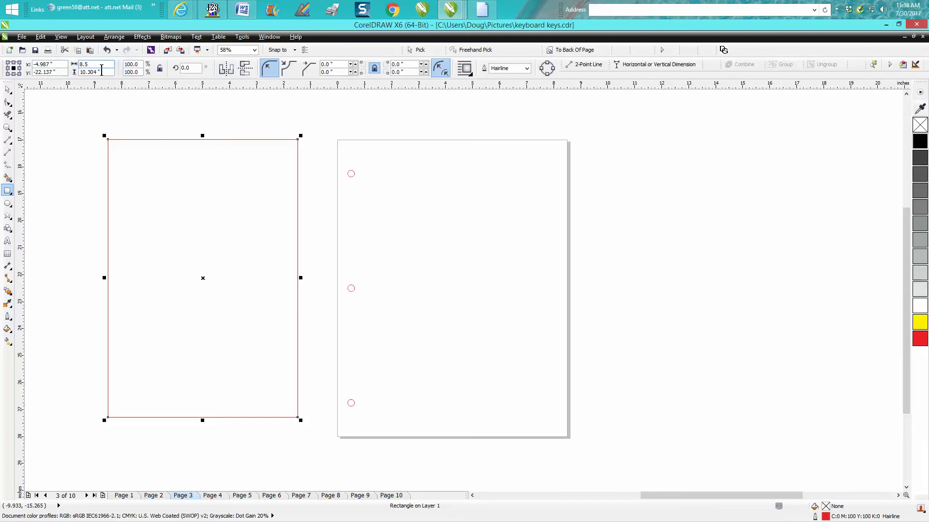
pyautogui.press('Tab')
pyautogui.write('11')
pyautogui.press('Return')
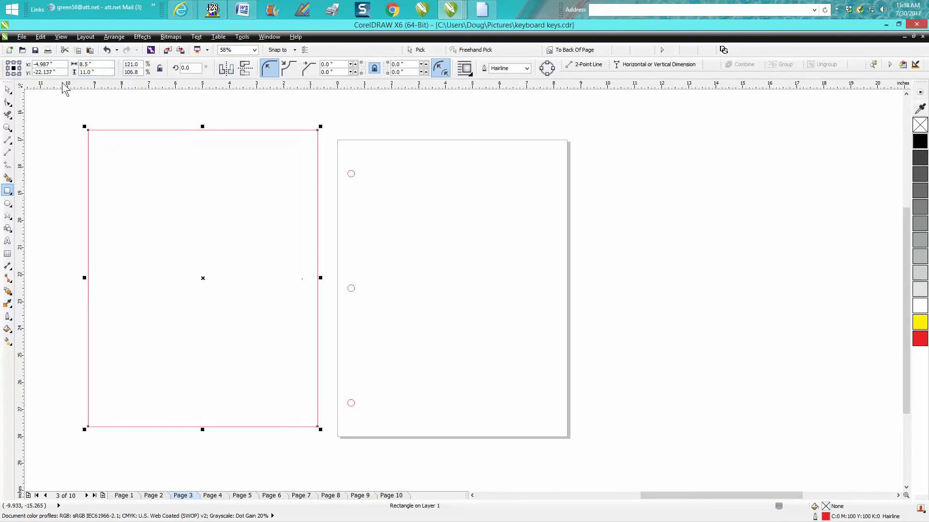
pyautogui.press('p')
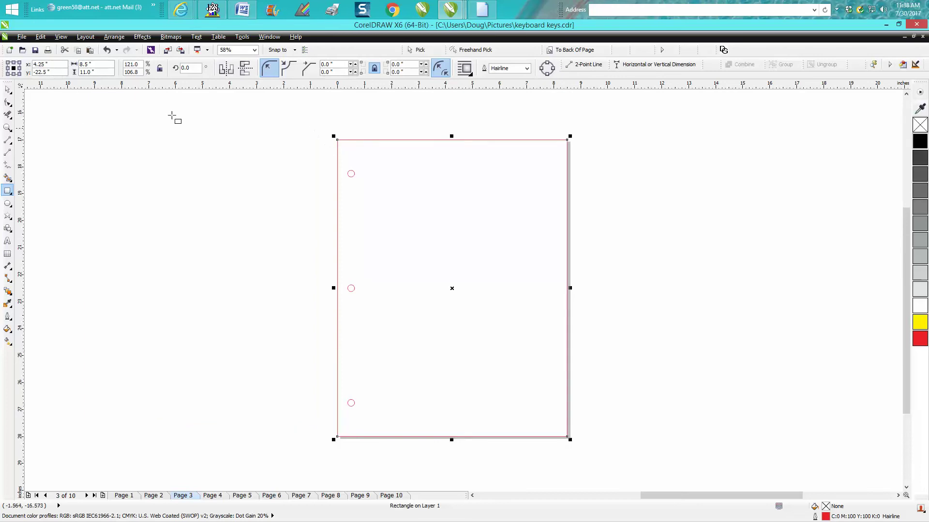
# - Mirror the frame and three binder holes horizontally to the right edge
pyautogui.click(8, 90)
pyautogui.moveTo(275, 117); pyautogui.dragTo(621, 470)
pyautogui.click(226, 68)
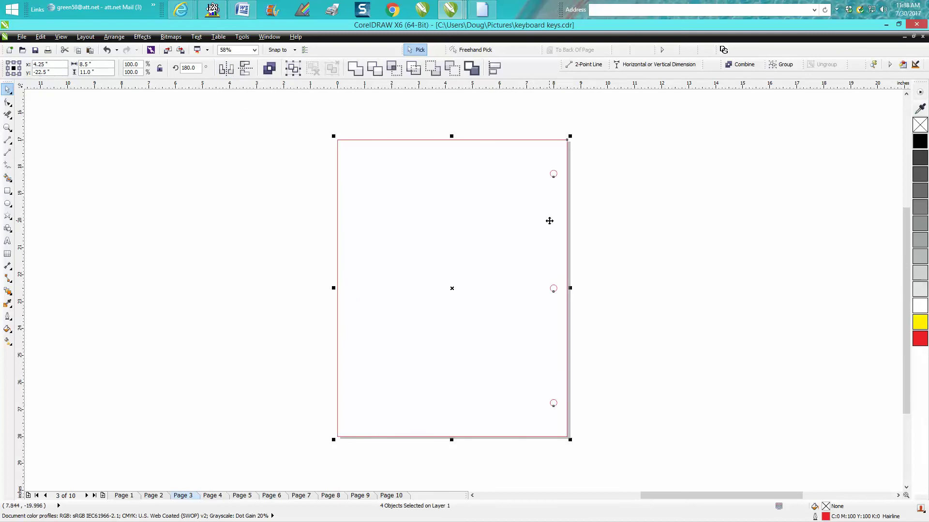
# - Check pages 4 and 5, then reselect and clear page 3's frame and holes
pyautogui.click(216, 497)
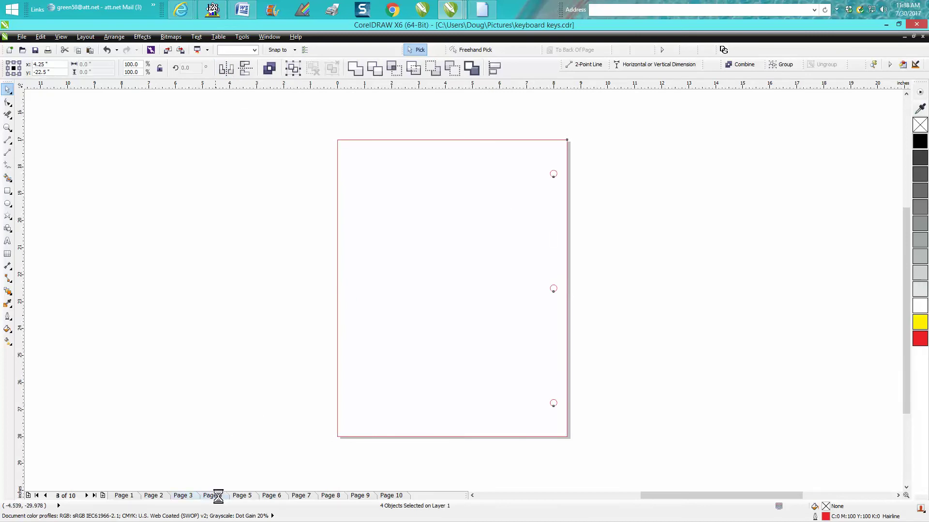
pyautogui.click(251, 497)
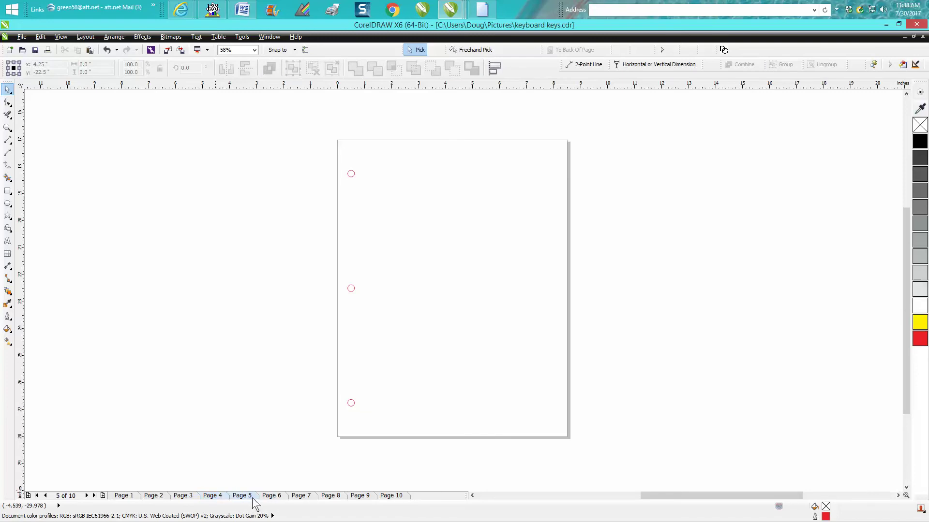
pyautogui.click(182, 497)
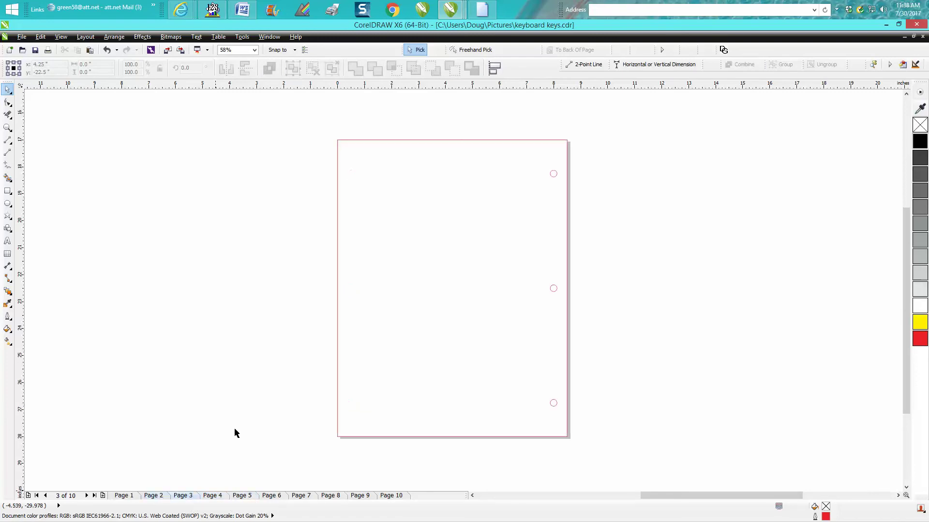
pyautogui.moveTo(315, 124); pyautogui.dragTo(604, 462)
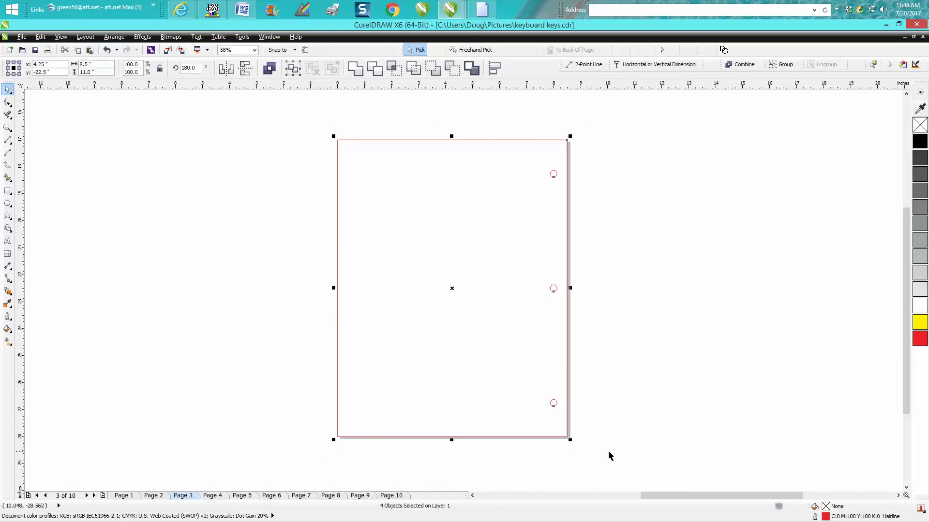
pyautogui.click(605, 397)
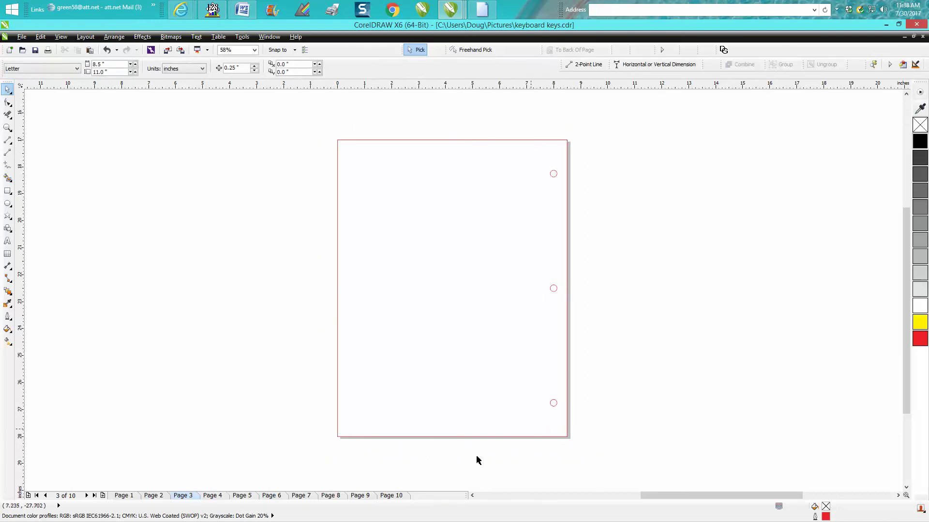
# - Delete page 10 and page 5 through the page tab context menu
pyautogui.rightClick(402, 495)
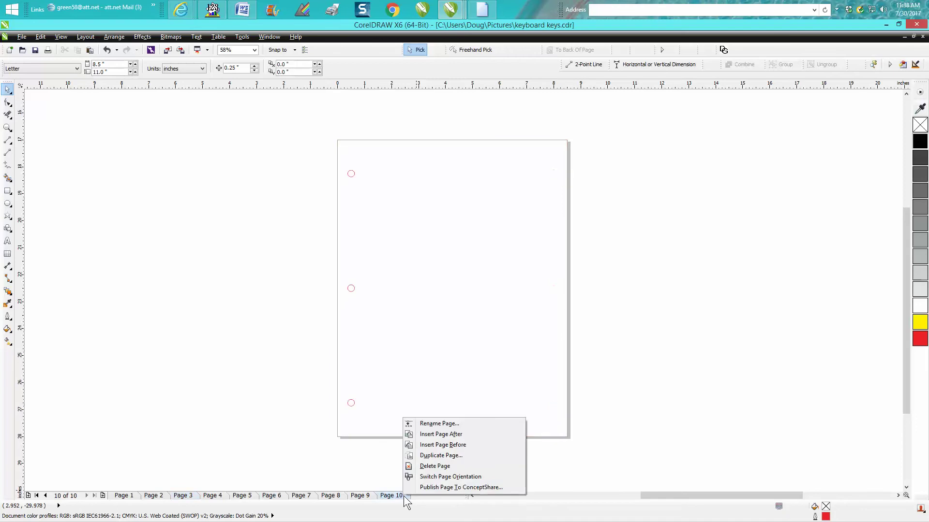
pyautogui.click(418, 468)
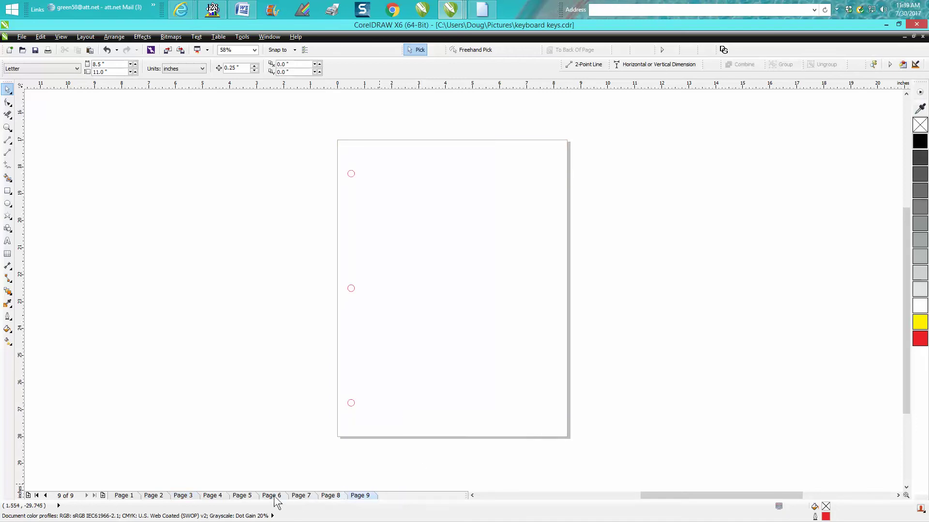
pyautogui.rightClick(209, 496)
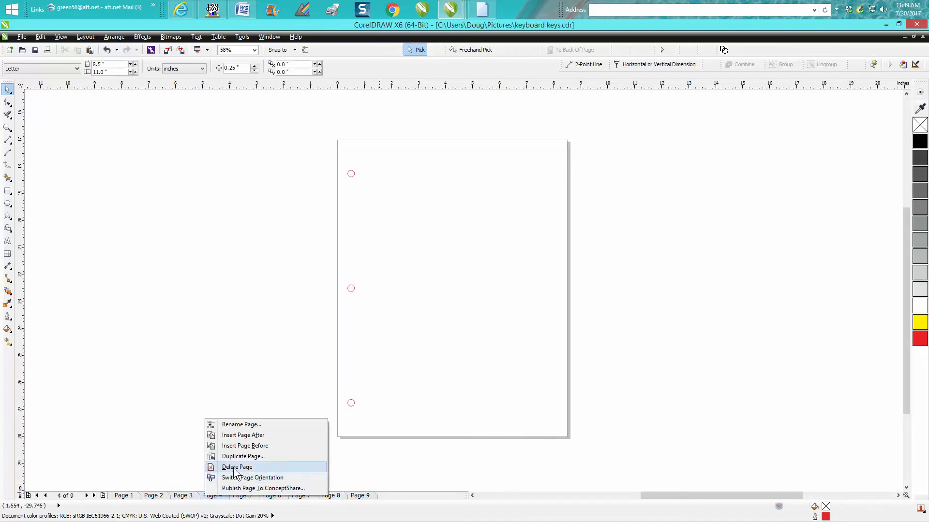
pyautogui.press('Escape')
pyautogui.rightClick(239, 494)
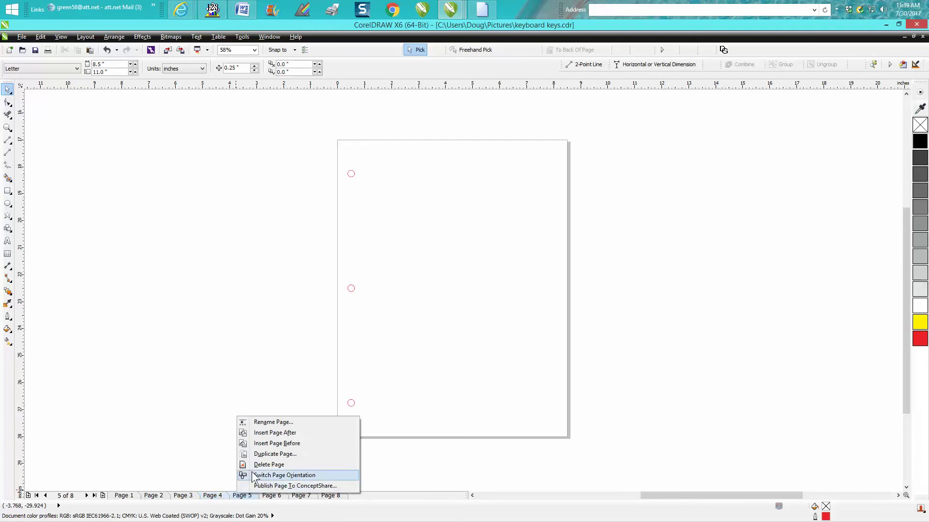
pyautogui.click(253, 467)
# - Delete the remaining surplus pages, leaving a three-page document
pyautogui.rightClick(253, 498)
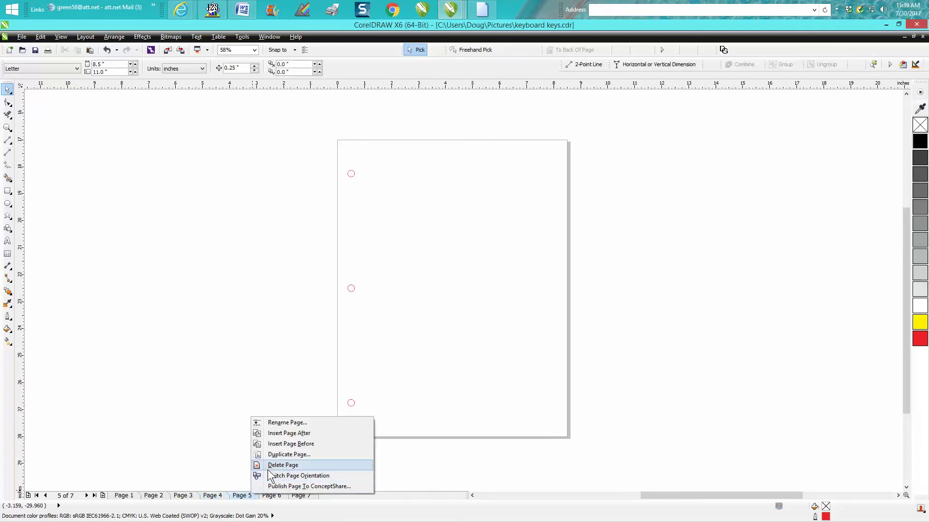
pyautogui.click(271, 468)
pyautogui.rightClick(252, 497)
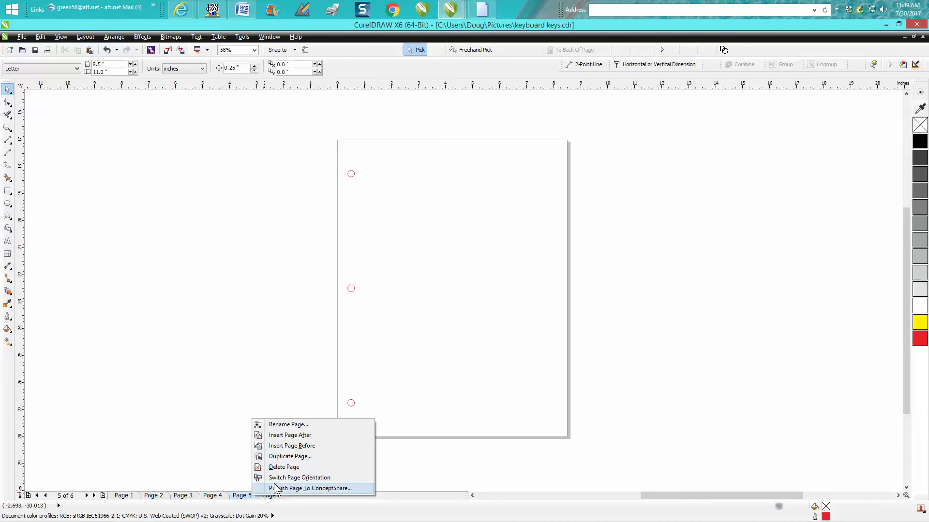
pyautogui.click(273, 467)
pyautogui.rightClick(253, 498)
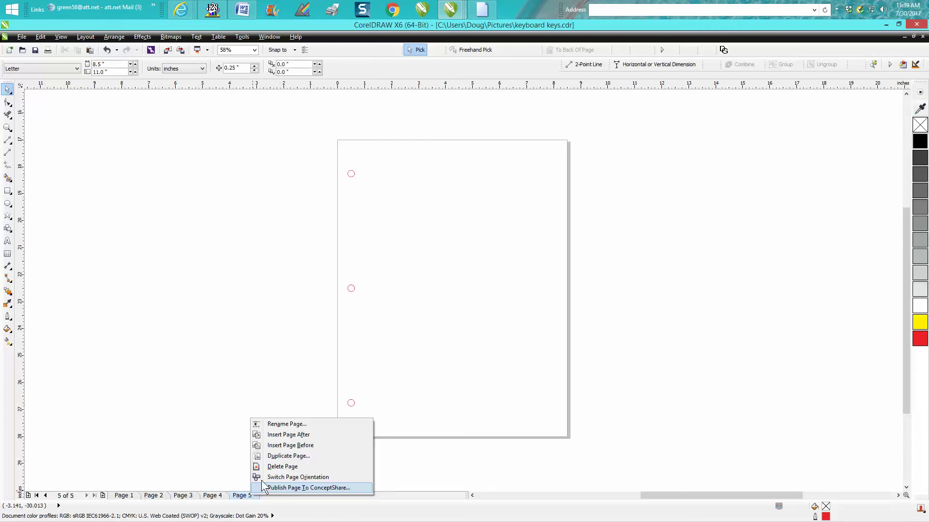
pyautogui.click(273, 467)
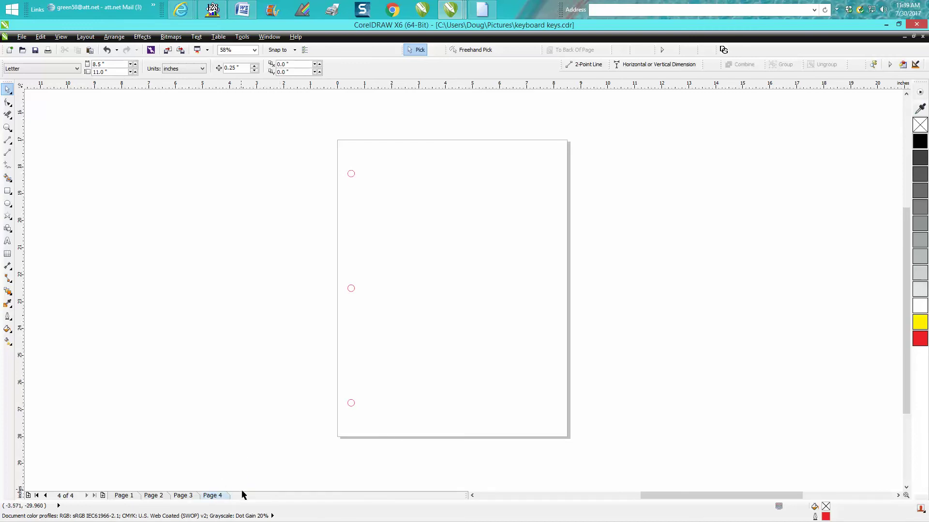
pyautogui.rightClick(223, 498)
pyautogui.click(244, 468)
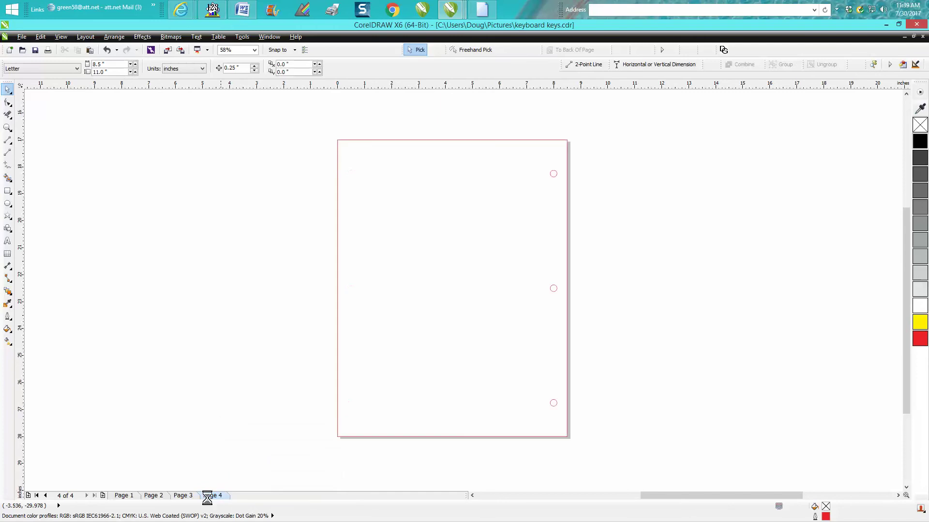
# - Copy page 3's frame and holes onto a new page 4, flipped to the left
pyautogui.click(154, 497)
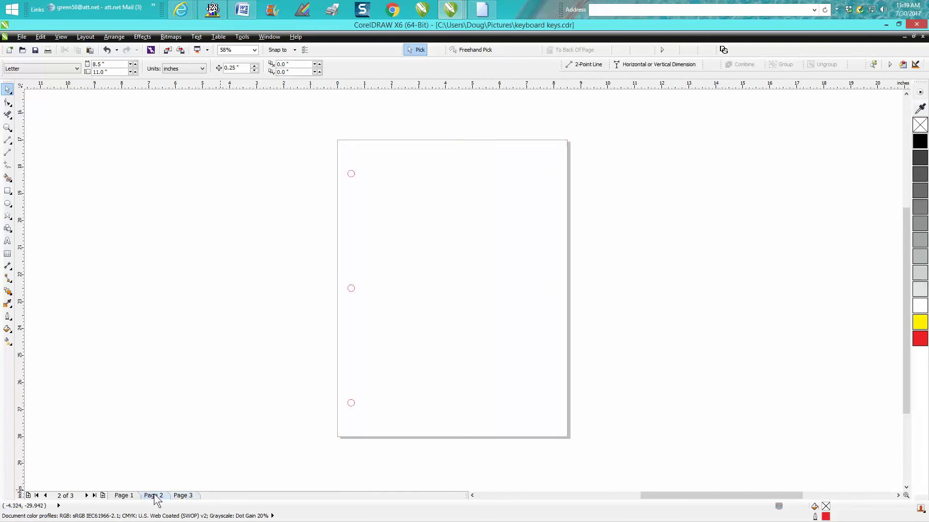
pyautogui.click(184, 496)
pyautogui.moveTo(328, 126); pyautogui.dragTo(596, 450)
pyautogui.click(107, 50)
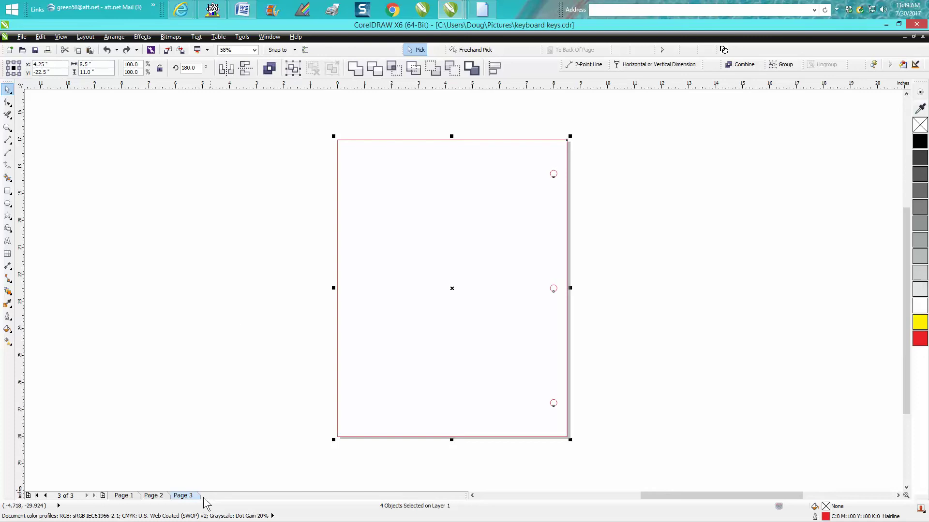
pyautogui.click(103, 496)
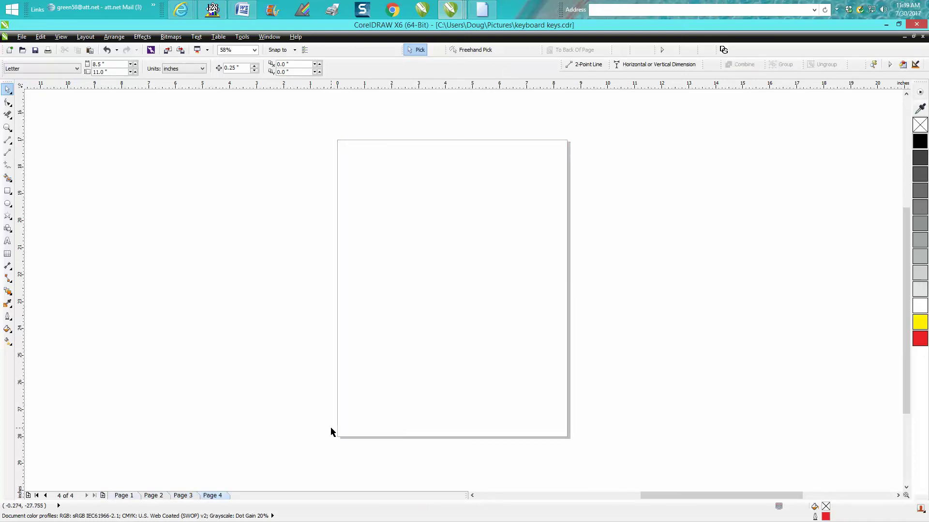
pyautogui.hotkey('ctrl', 'v')
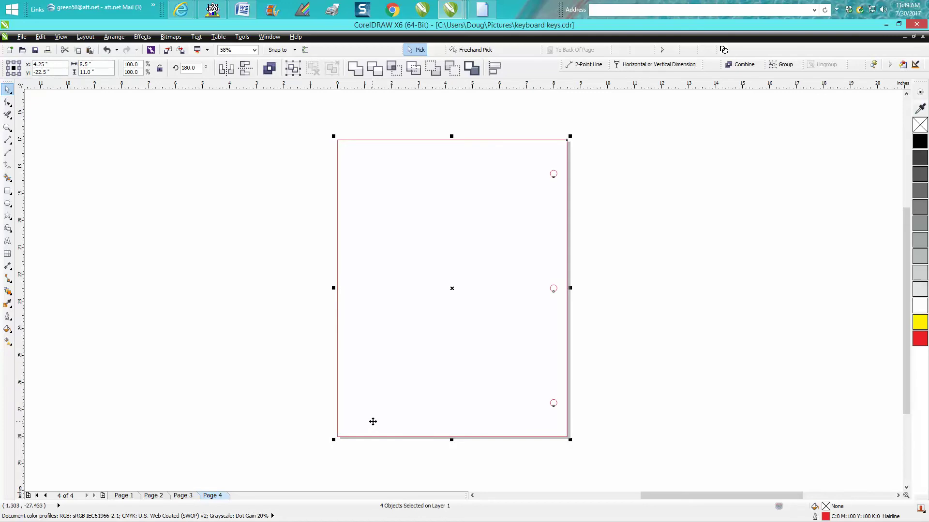
pyautogui.click(226, 69)
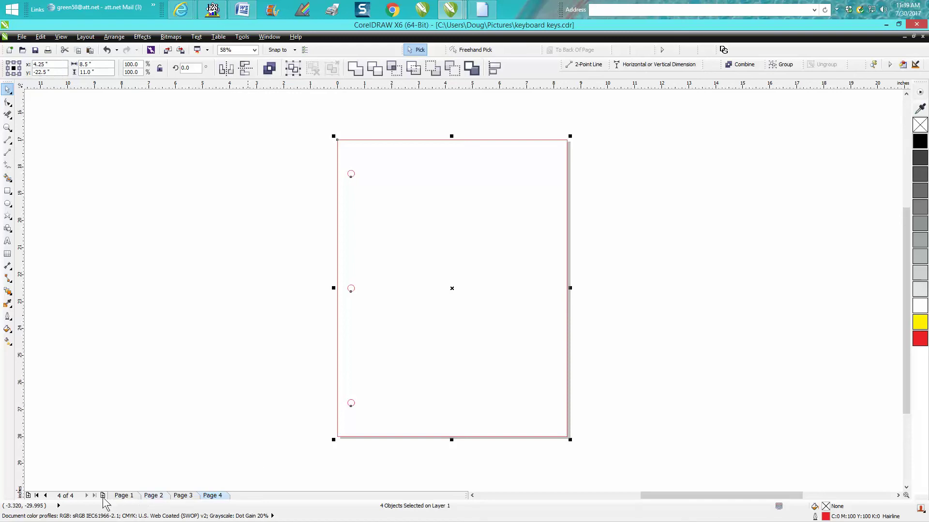
# - Add pages 5 and 6, paste the frame and holes onto page 6, flipped left
pyautogui.click(102, 495)
pyautogui.click(103, 495)
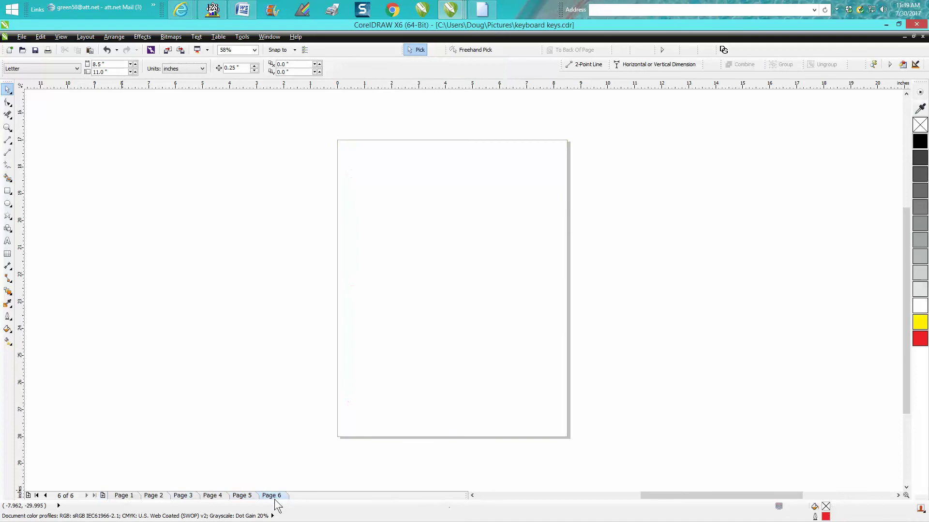
pyautogui.rightClick(299, 277)
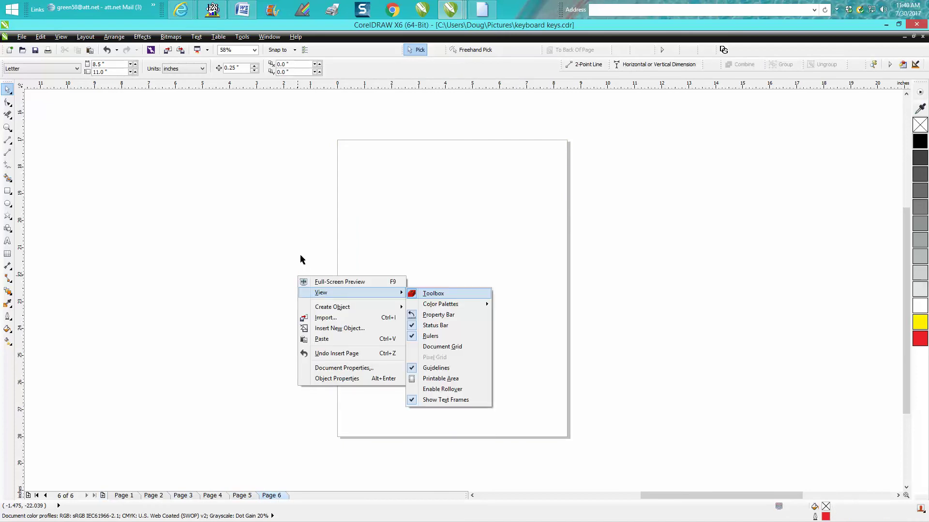
pyautogui.click(301, 254)
pyautogui.hotkey('ctrl', 'v')
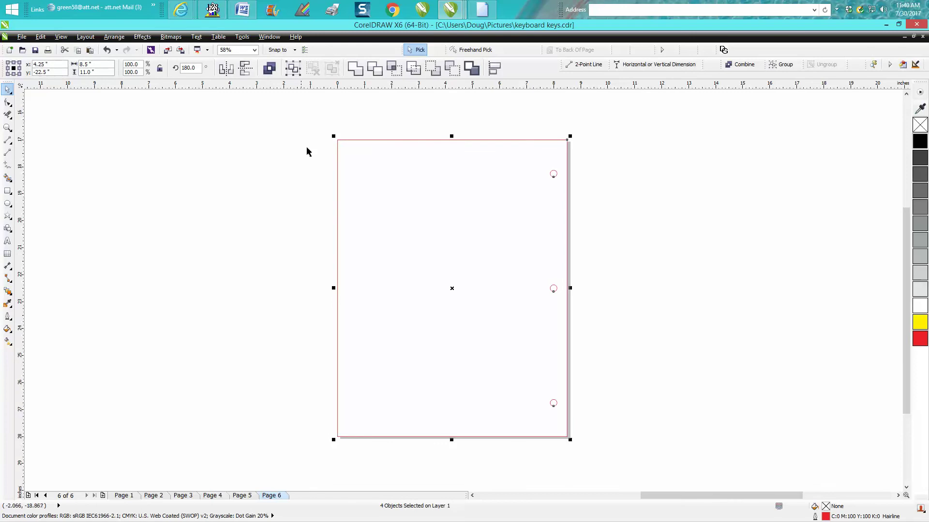
pyautogui.moveTo(313, 120); pyautogui.dragTo(624, 467)
pyautogui.click(226, 68)
pyautogui.click(123, 496)
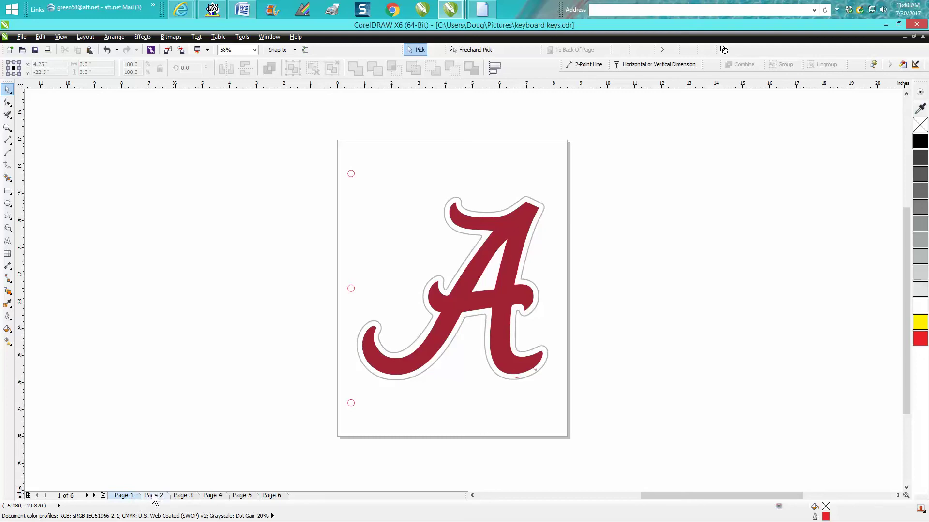
pyautogui.click(153, 496)
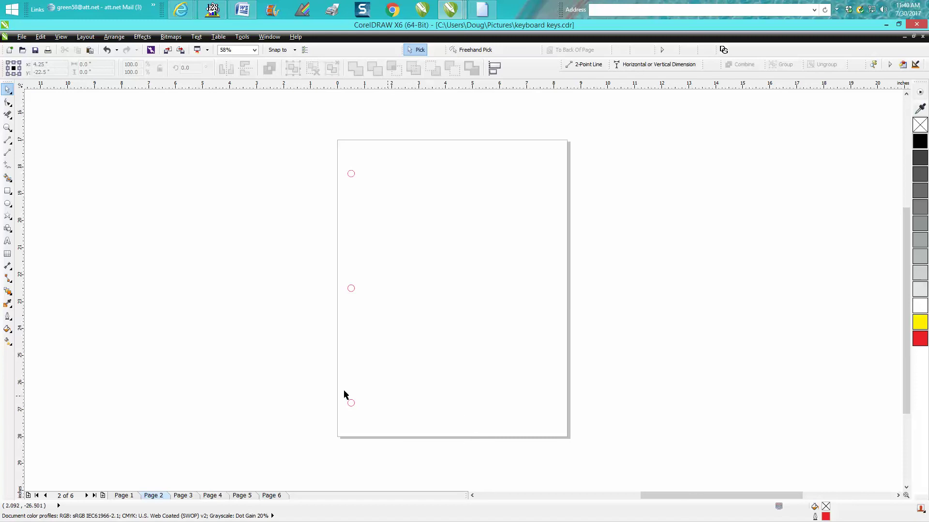
# - Insert page numbers on all even pages and set them to Arial Black 72 pt
pyautogui.click(85, 37)
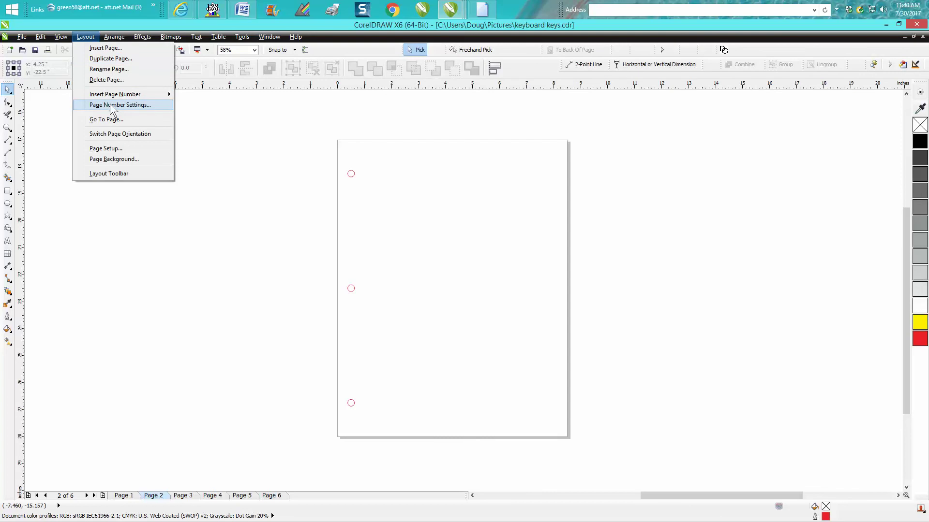
pyautogui.moveTo(115, 95)
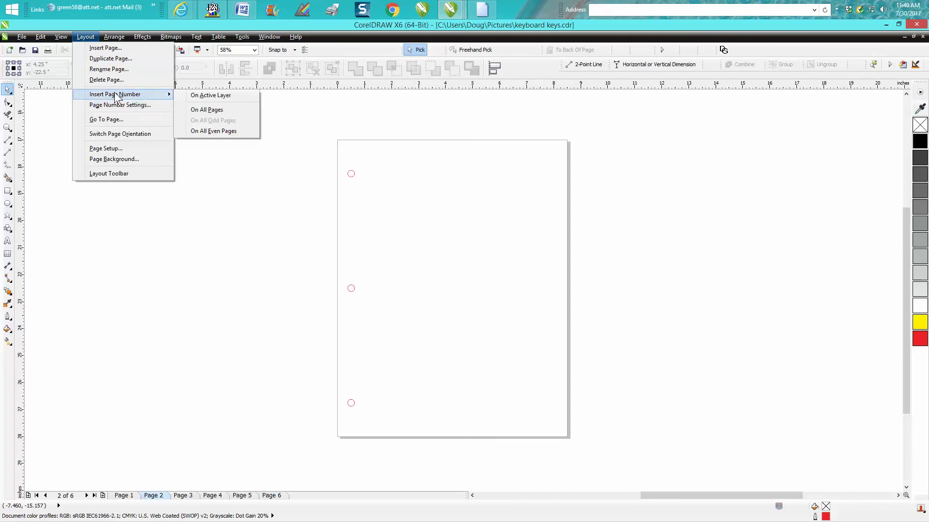
pyautogui.click(206, 131)
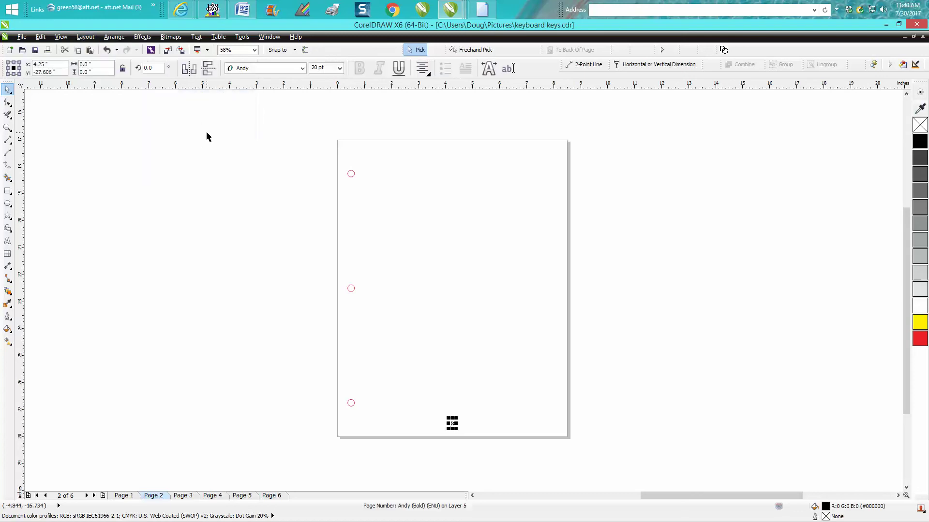
pyautogui.click(302, 68)
pyautogui.click(265, 109)
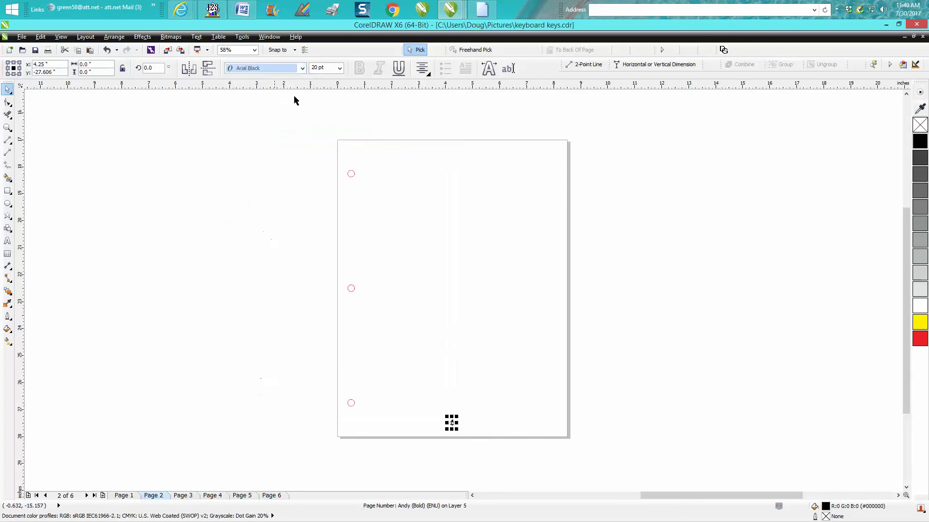
pyautogui.click(339, 68)
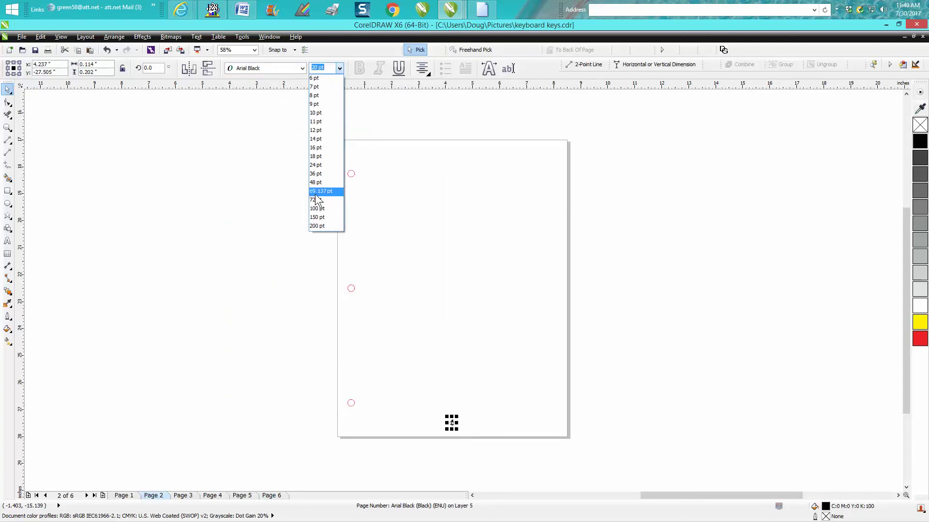
pyautogui.click(315, 200)
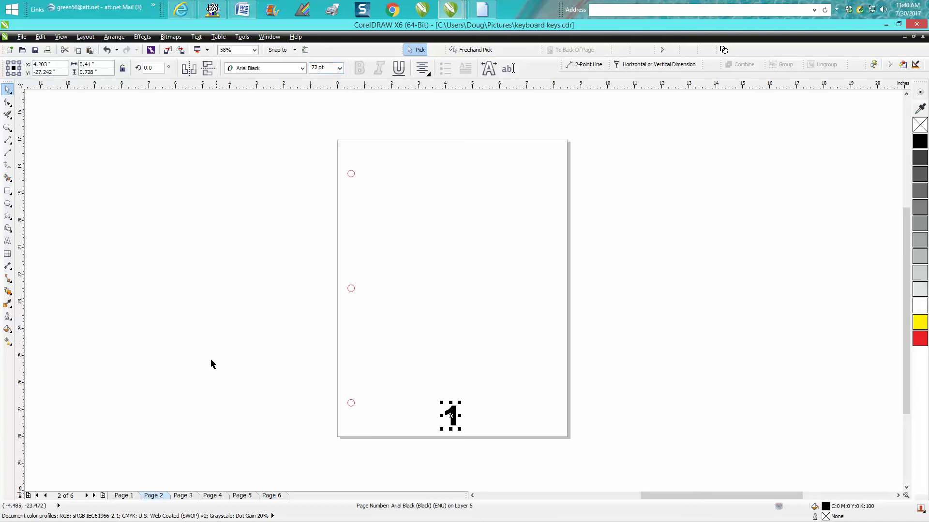
pyautogui.click(184, 497)
# - Step through pages 3, 4, 5 and 6 to check their page numbers
pyautogui.click(183, 496)
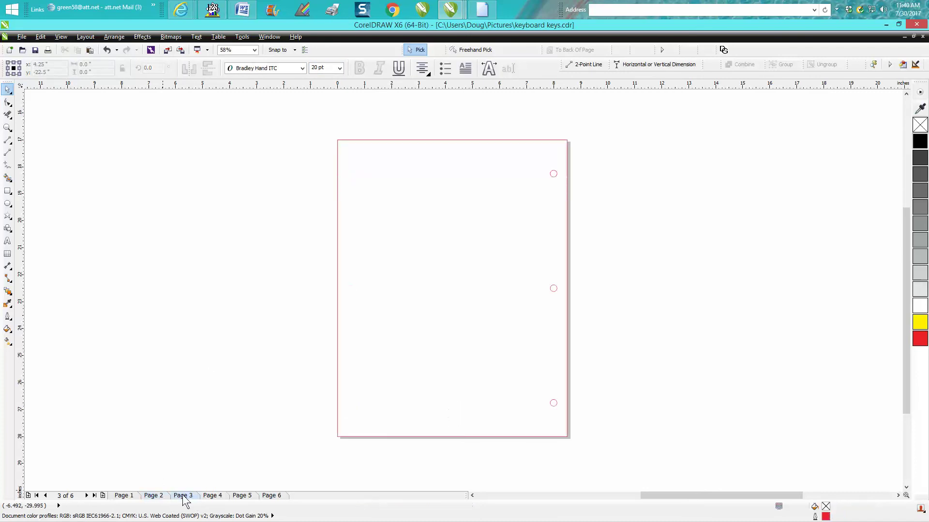
pyautogui.click(211, 496)
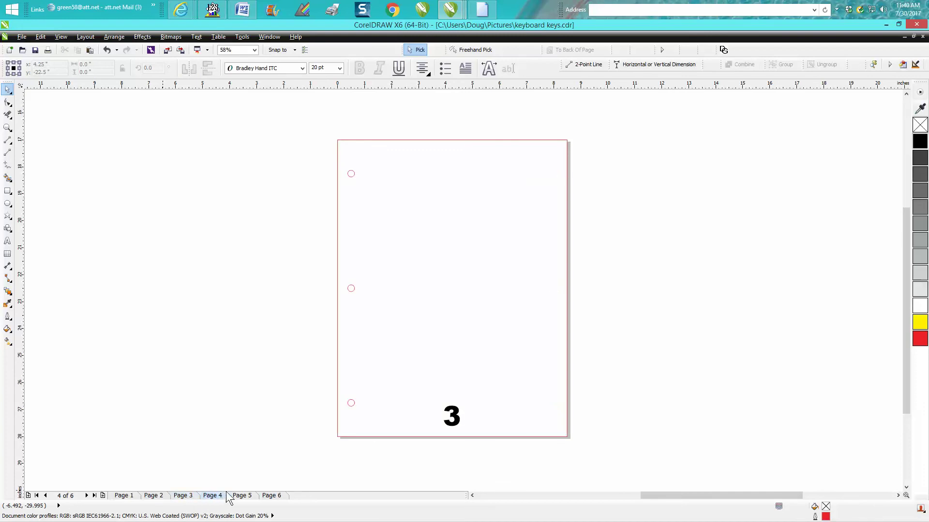
pyautogui.click(249, 500)
pyautogui.click(270, 498)
# - Drag page 6's number 5 off the page, undo the move, and reselect it
pyautogui.click(458, 422)
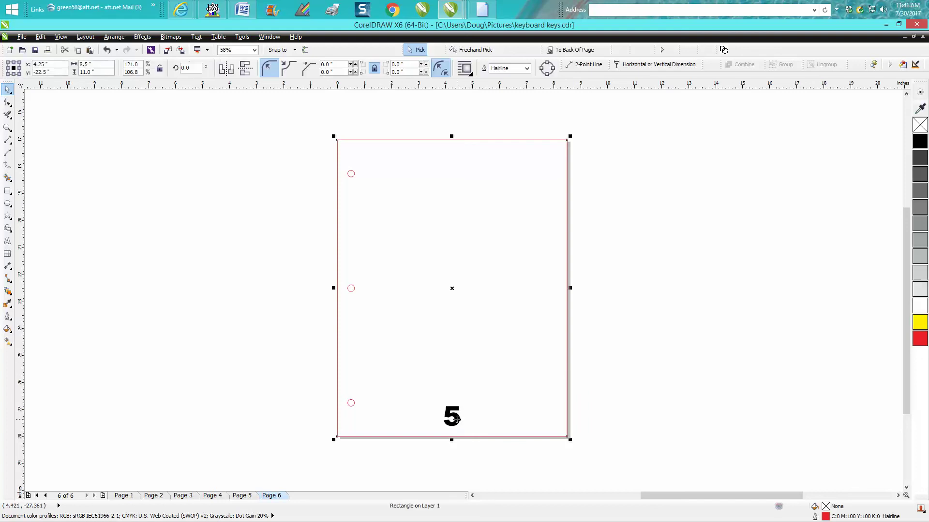
pyautogui.click(318, 390)
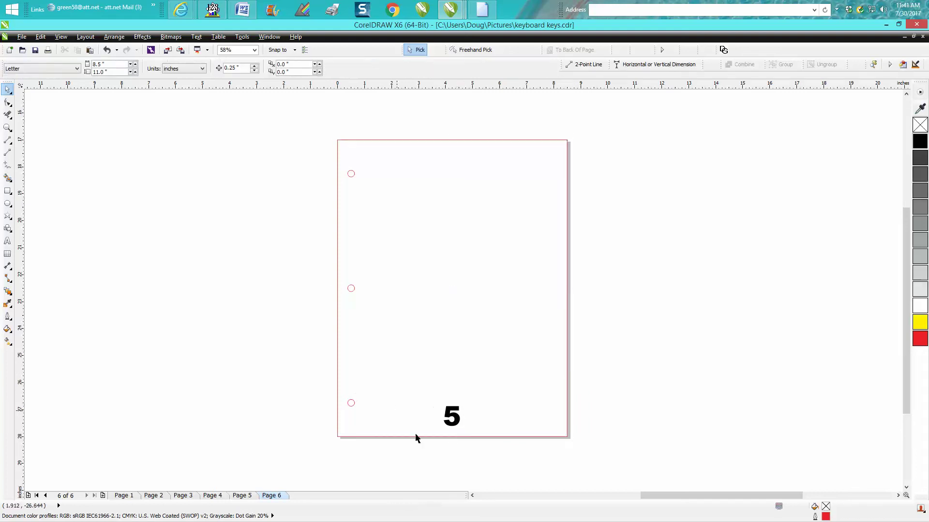
pyautogui.moveTo(428, 462); pyautogui.dragTo(469, 395)
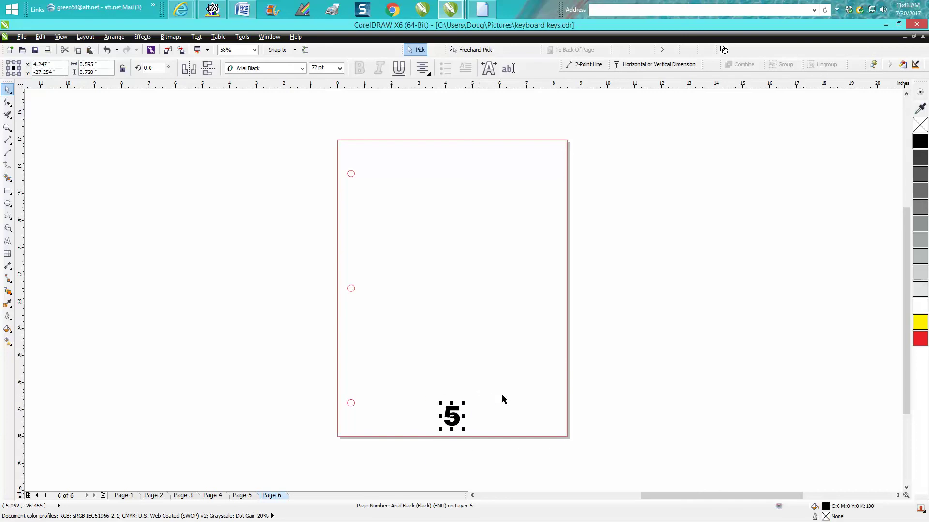
pyautogui.moveTo(442, 413); pyautogui.dragTo(263, 375)
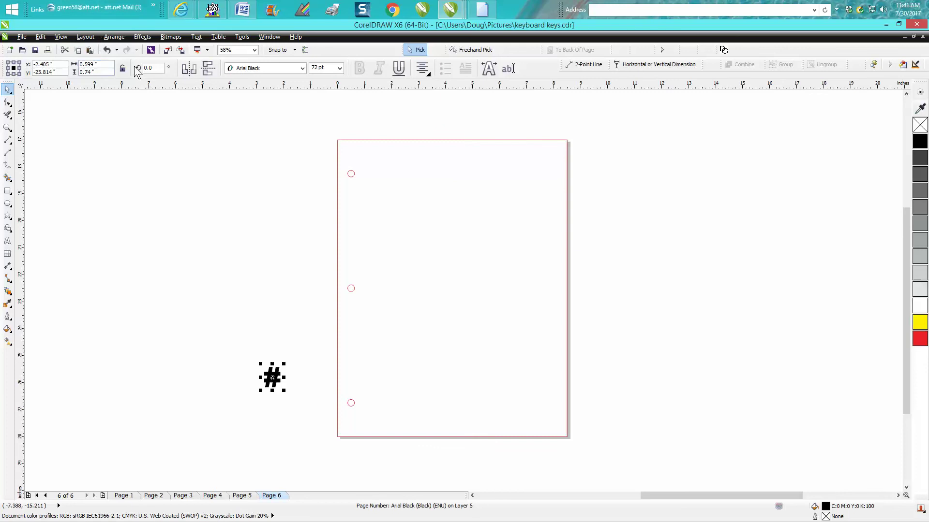
pyautogui.click(108, 49)
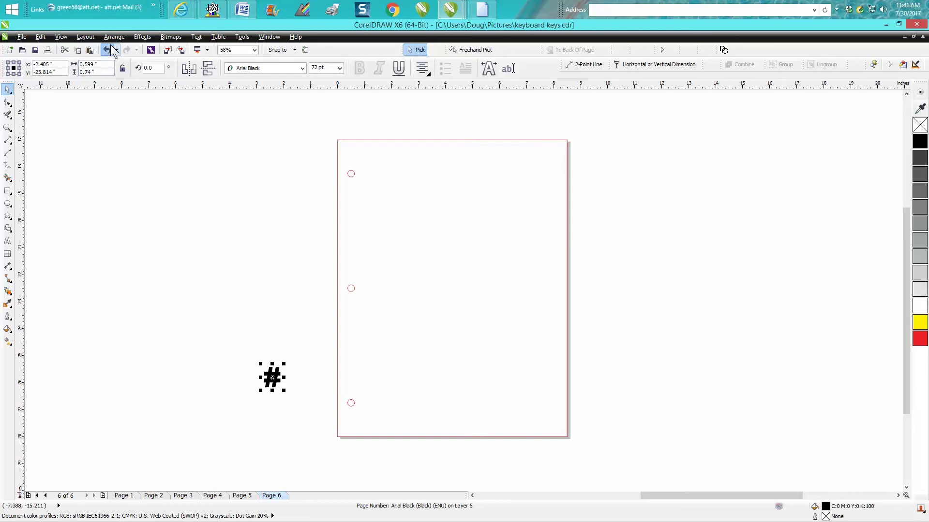
pyautogui.click(298, 333)
pyautogui.click(453, 416)
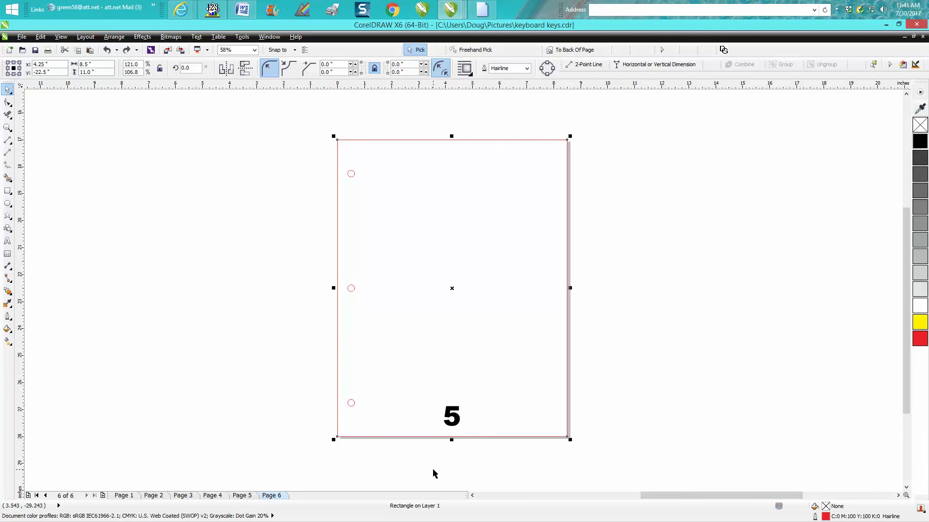
pyautogui.click(452, 415)
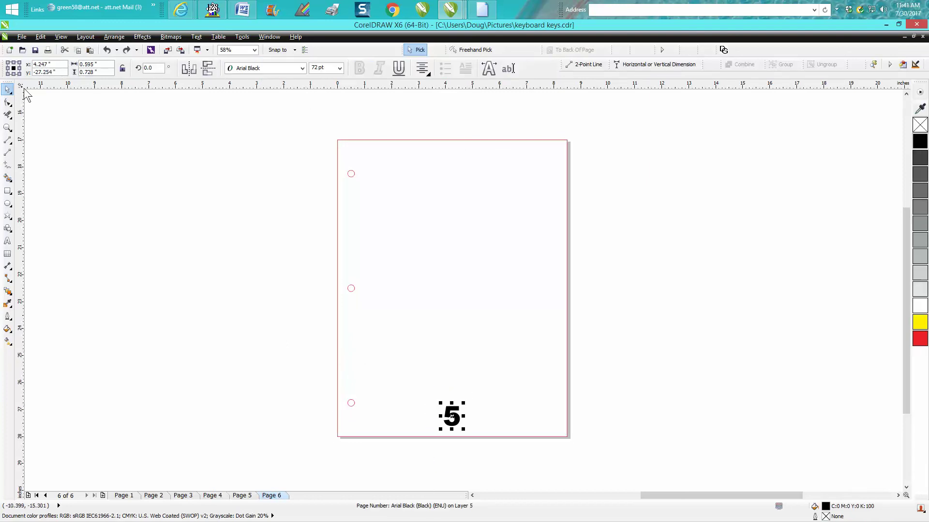
# - Create a '6' text object left of the page in Arial Black 72 pt
pyautogui.click(7, 240)
pyautogui.click(155, 242)
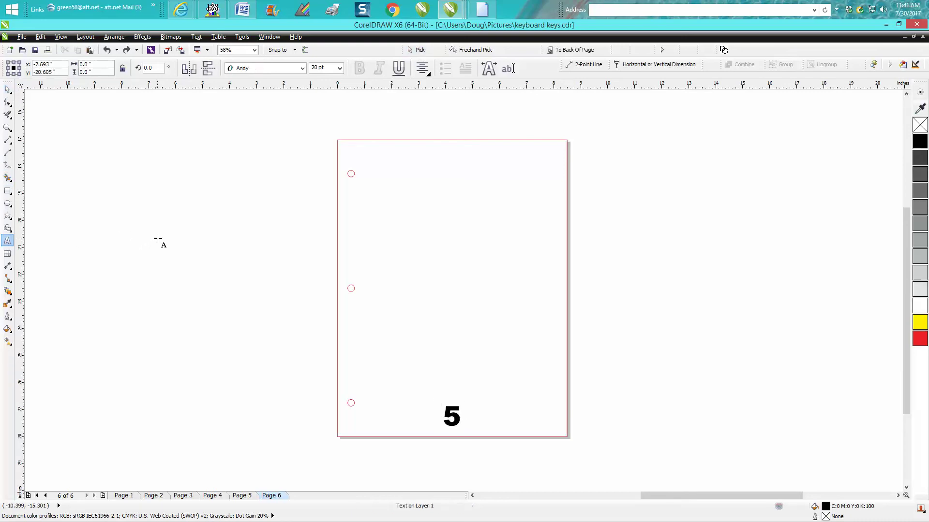
pyautogui.write('6')
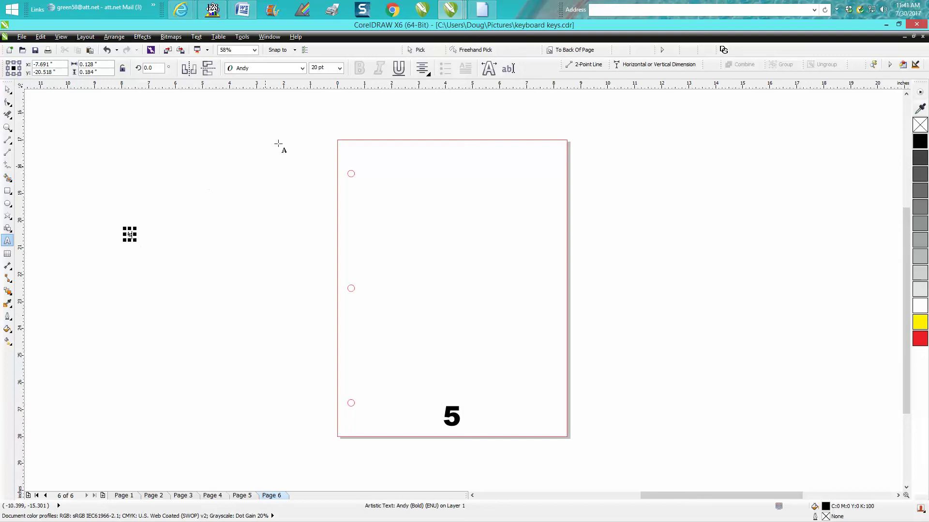
pyautogui.click(302, 68)
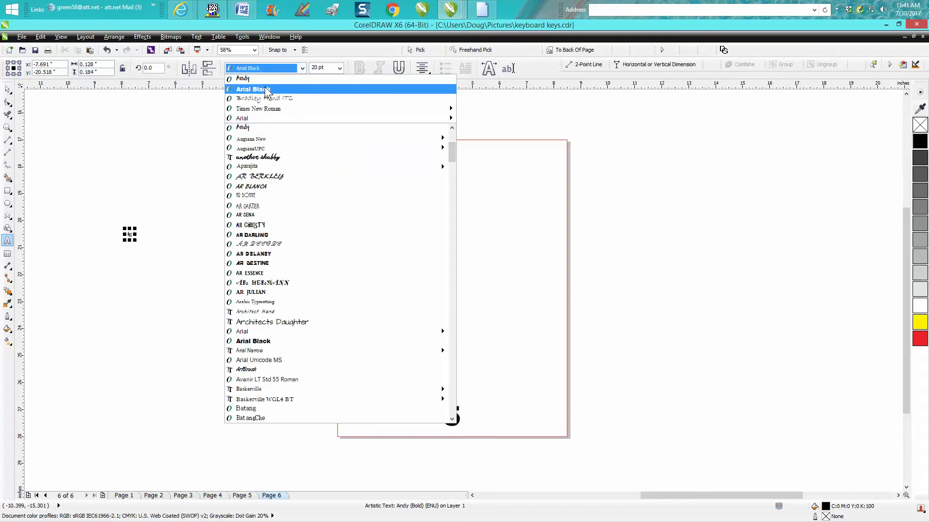
pyautogui.click(266, 89)
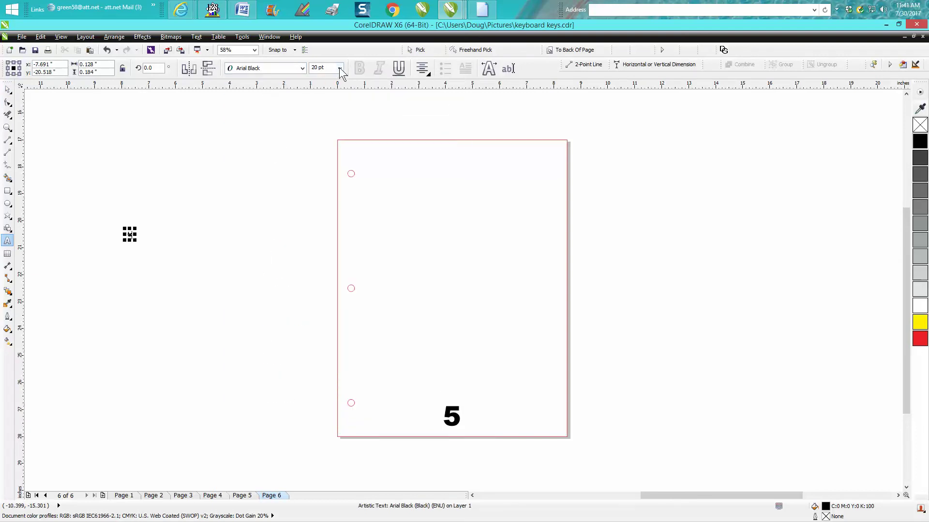
pyautogui.click(340, 68)
pyautogui.click(317, 199)
pyautogui.hotkey('ctrl', 'space')
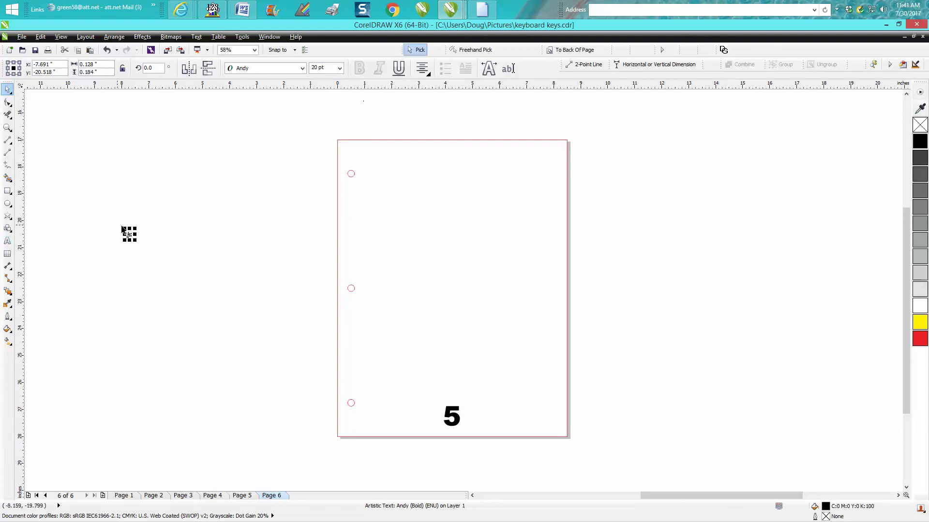
# - Reapply Arial Black and a 72 pt size to the 6, then view page 5
pyautogui.click(303, 68)
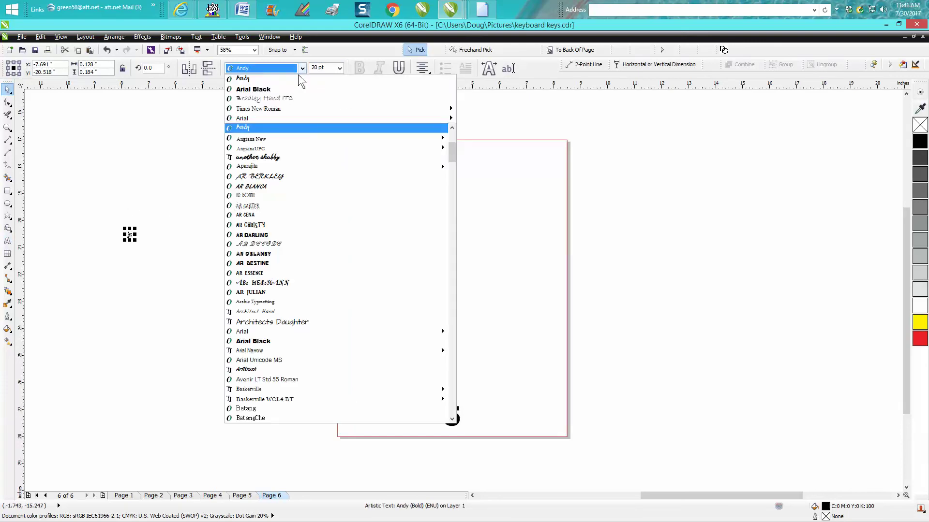
pyautogui.click(268, 90)
pyautogui.click(168, 245)
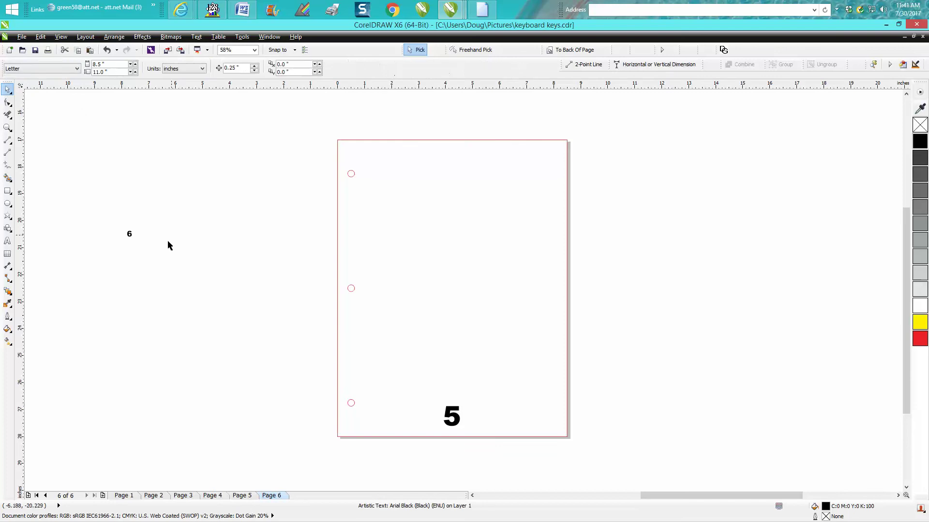
pyautogui.click(129, 236)
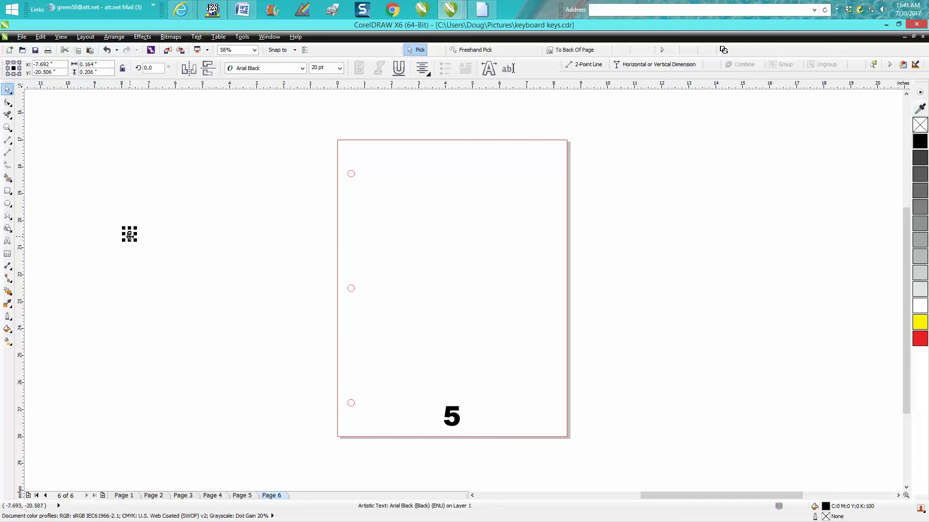
pyautogui.click(312, 68)
pyautogui.write('72')
pyautogui.press('Return')
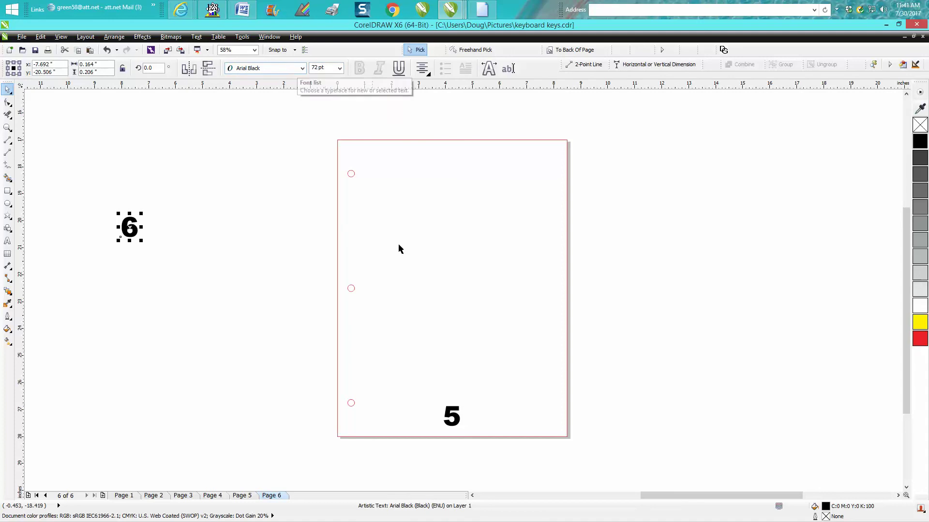
pyautogui.click(252, 496)
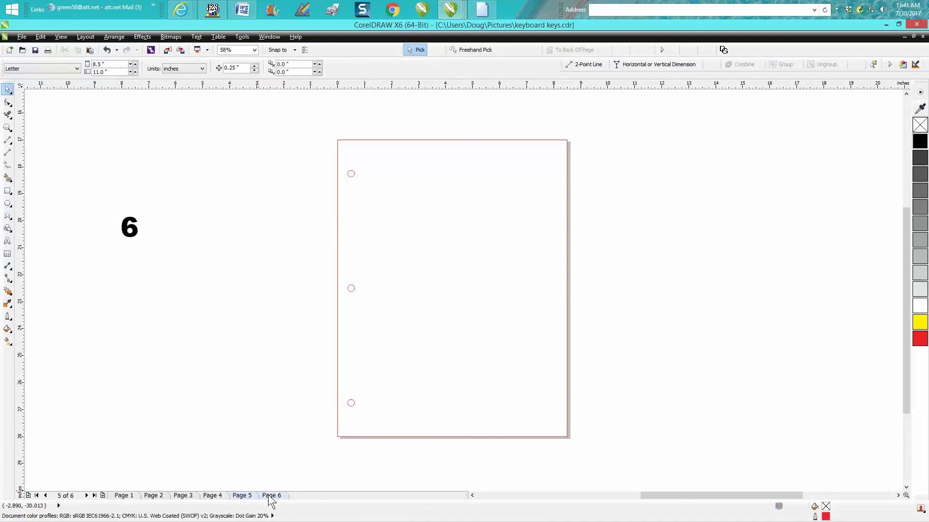
# - Add page 7 after page 6 and move the 6 to its bottom centre
pyautogui.click(269, 497)
pyautogui.click(103, 496)
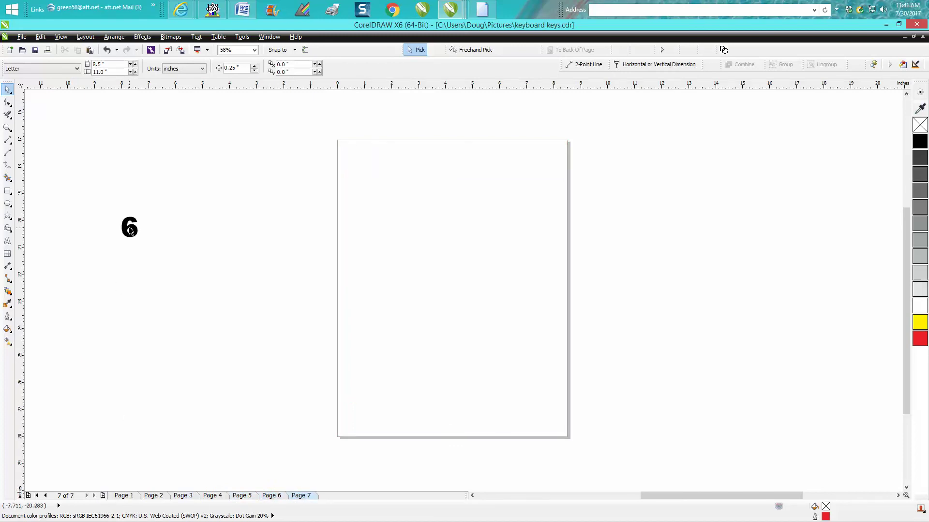
pyautogui.moveTo(130, 232); pyautogui.dragTo(455, 418)
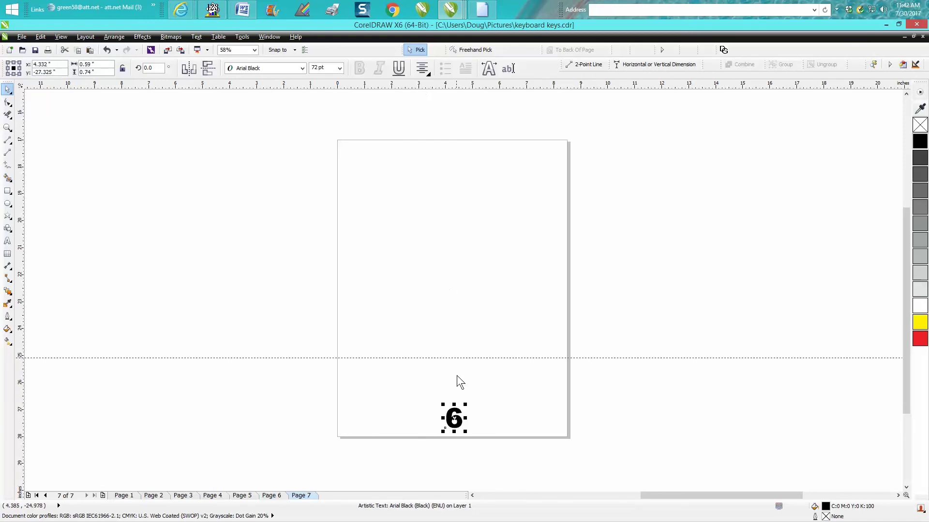
pyautogui.click(464, 419)
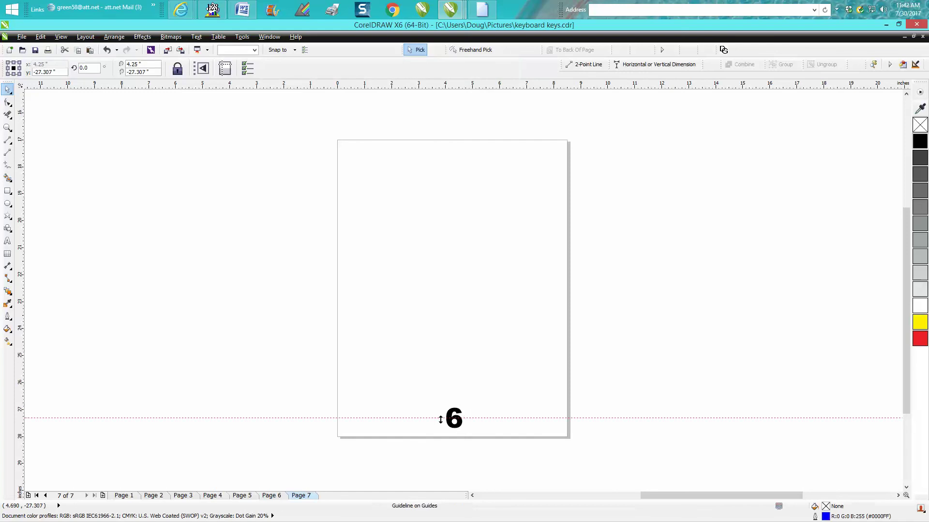
# - Return to page 6 and select its page number 5
pyautogui.click(271, 495)
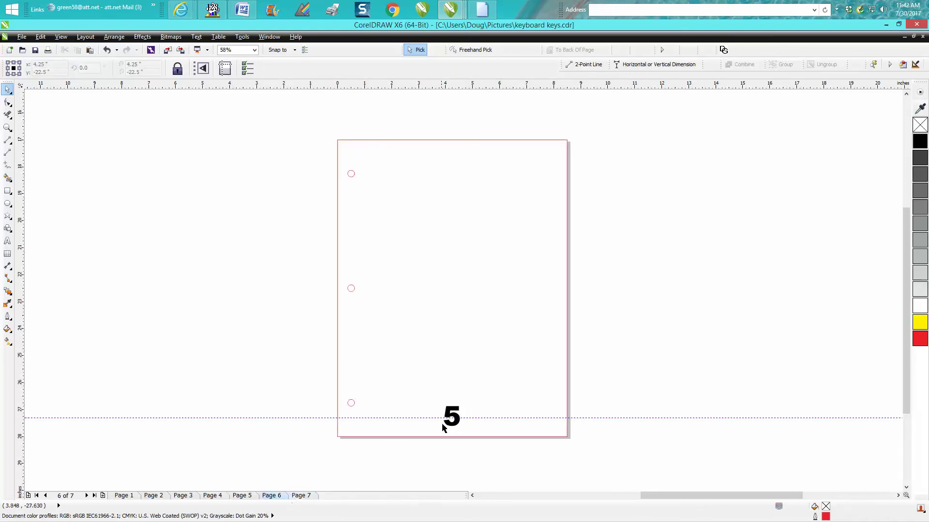
pyautogui.click(458, 426)
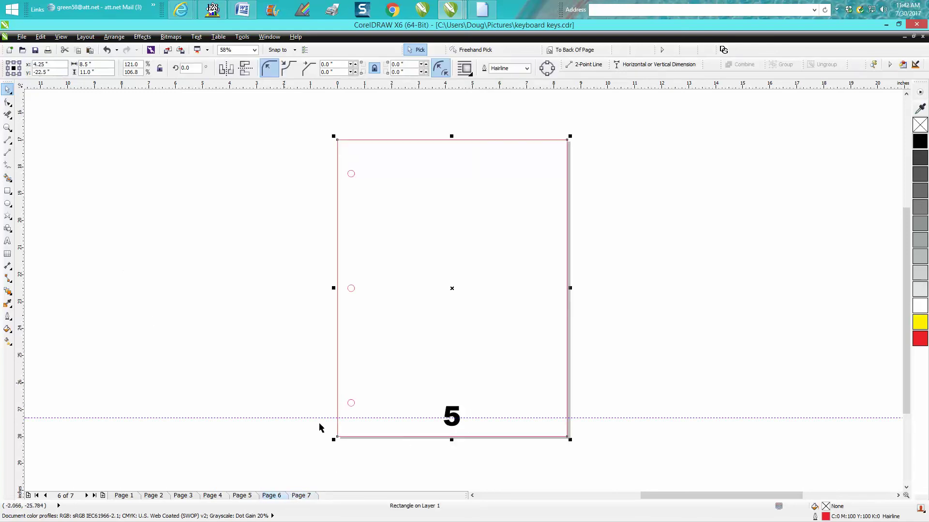
pyautogui.moveTo(414, 468); pyautogui.dragTo(478, 460)
pyautogui.click(7, 127)
# - Place horizontal and vertical guides through the centre of the 5
pyautogui.press('space')
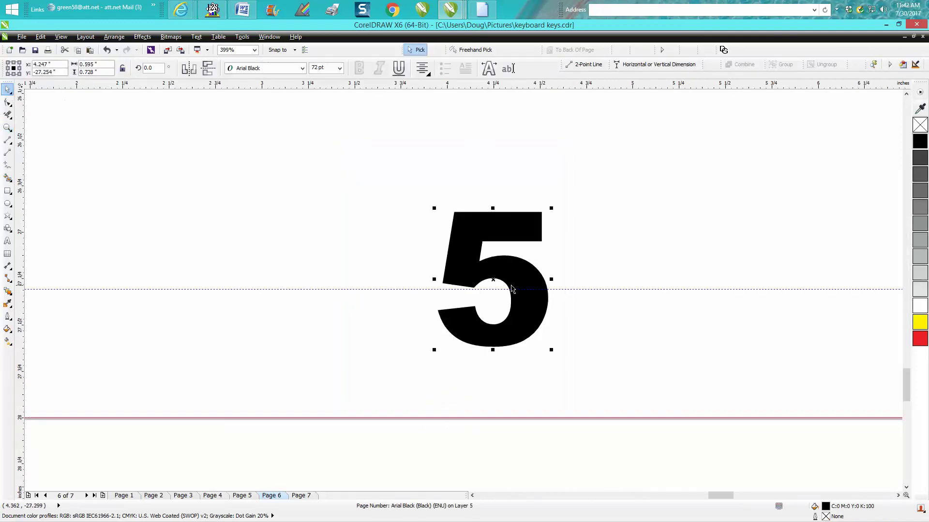
pyautogui.moveTo(567, 289); pyautogui.dragTo(568, 278)
pyautogui.click(516, 275)
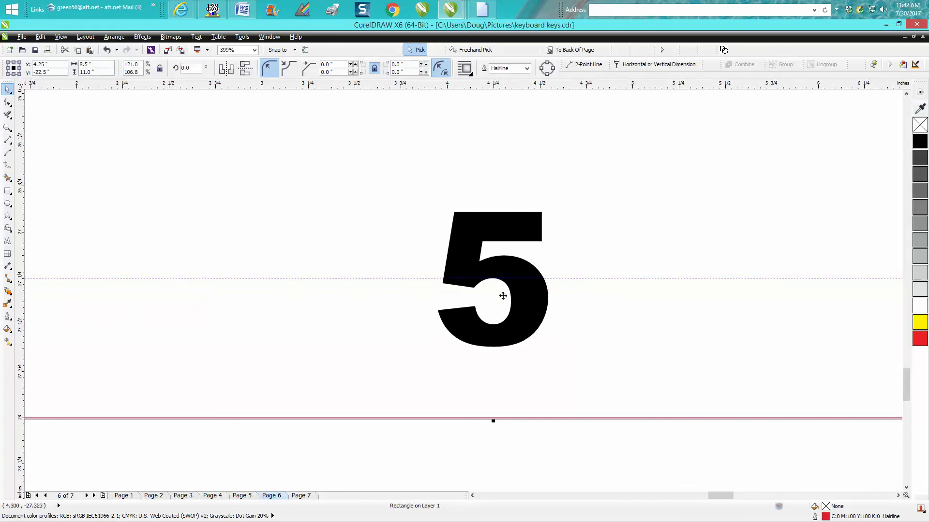
pyautogui.moveTo(428, 472); pyautogui.dragTo(584, 167)
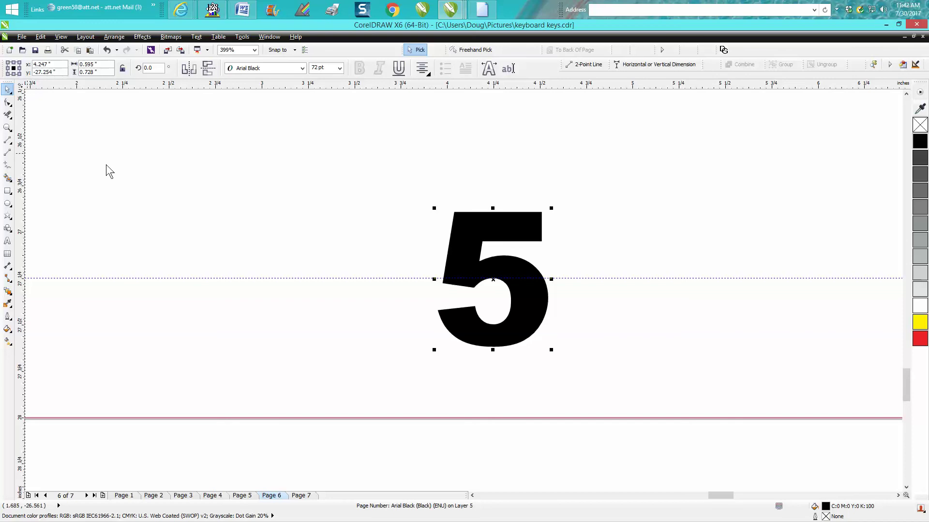
pyautogui.moveTo(486, 231); pyautogui.dragTo(490, 232)
# - Snap page 7's 6 to the guide crossing, then add pages 8 and 9
pyautogui.click(301, 496)
pyautogui.click(543, 325)
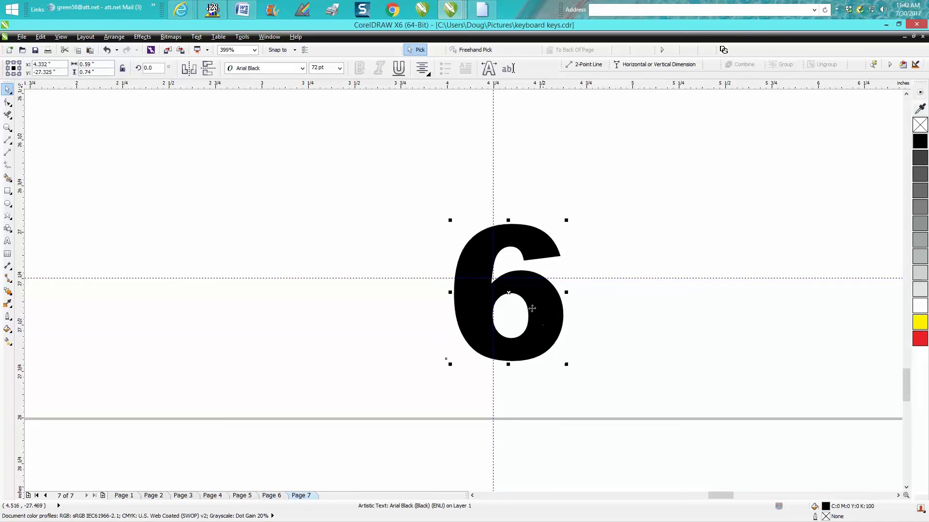
pyautogui.moveTo(511, 292); pyautogui.dragTo(490, 279)
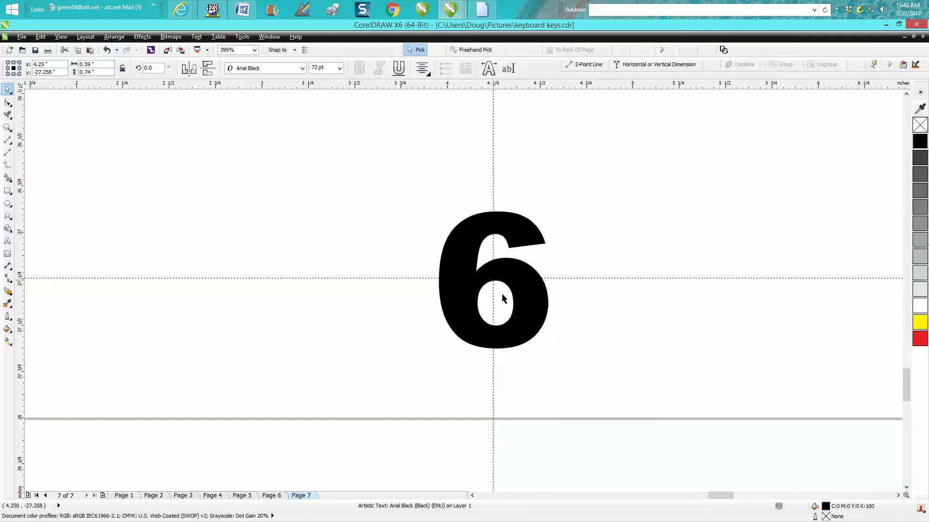
pyautogui.click(102, 496)
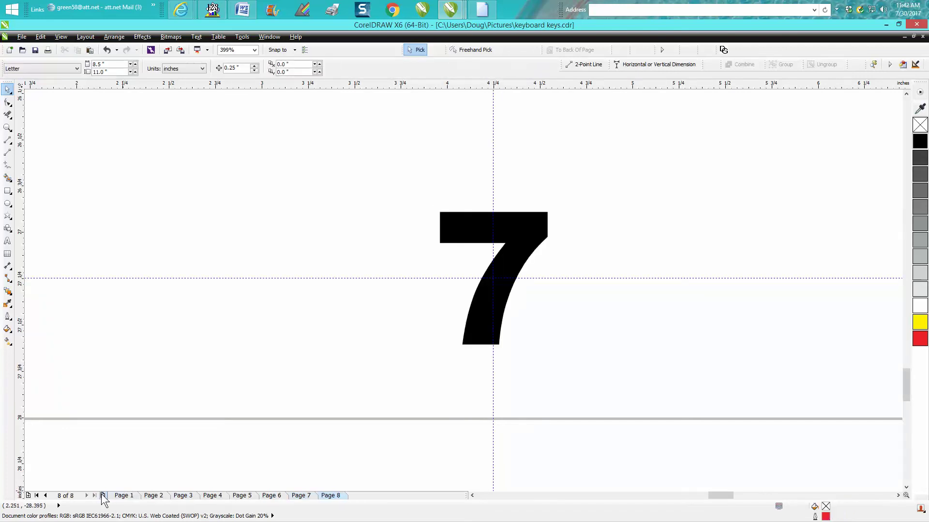
pyautogui.click(102, 496)
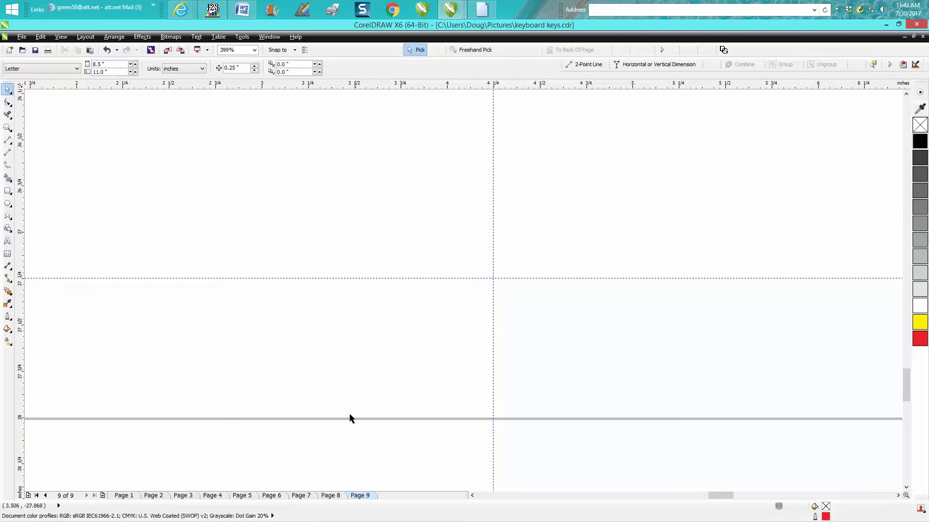
pyautogui.click(308, 496)
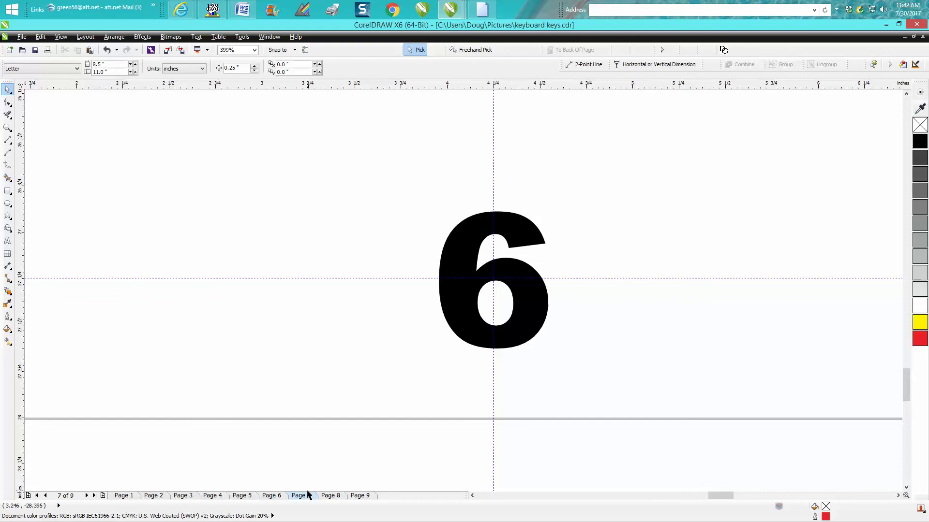
# - Paste a copy of page 7's number 6 onto page 9 and change it to 9
pyautogui.click(544, 312)
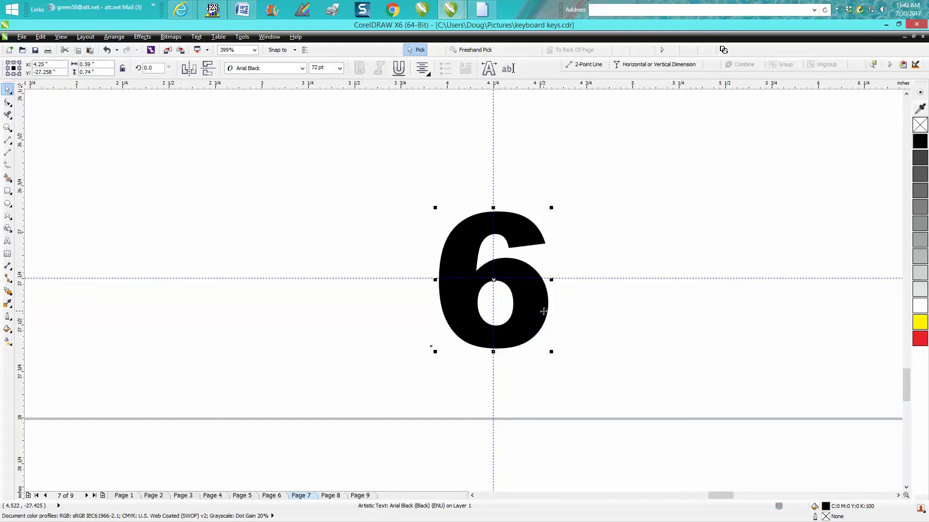
pyautogui.click(362, 496)
pyautogui.hotkey('ctrl', 'v')
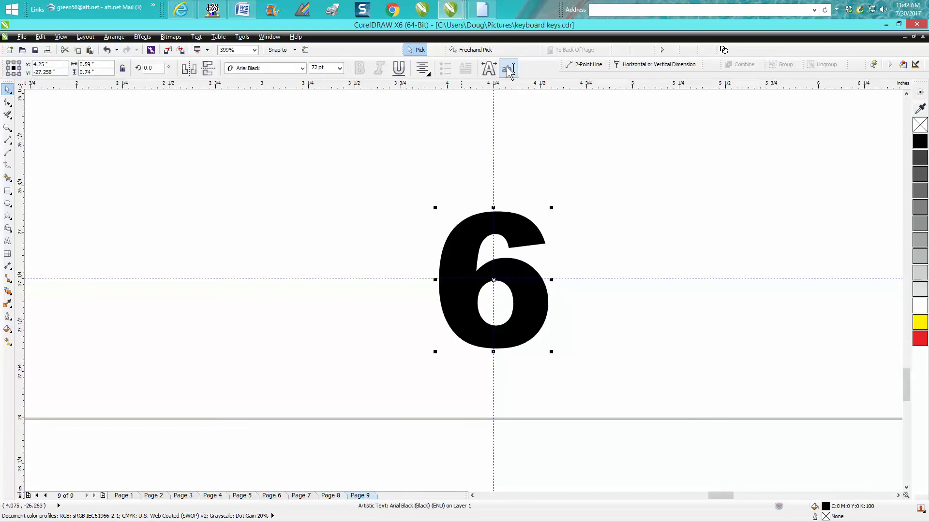
pyautogui.click(507, 70)
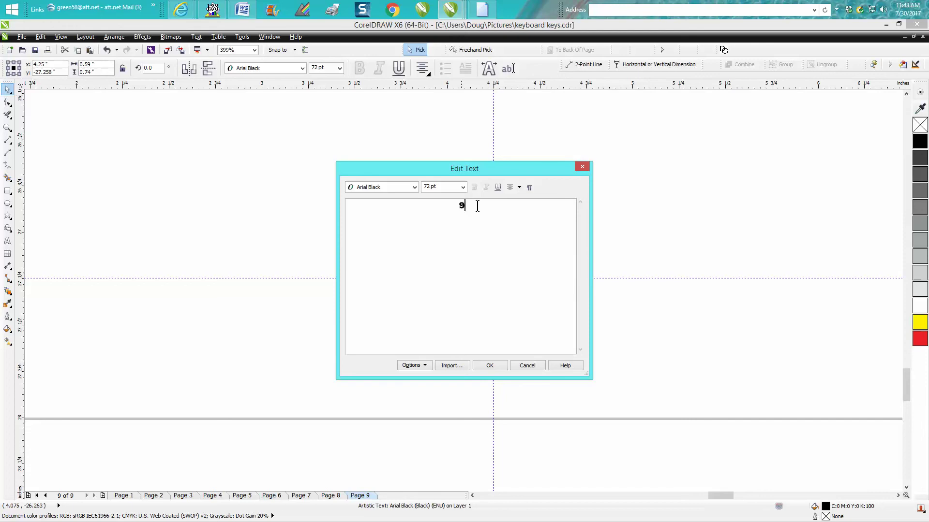
pyautogui.click(490, 366)
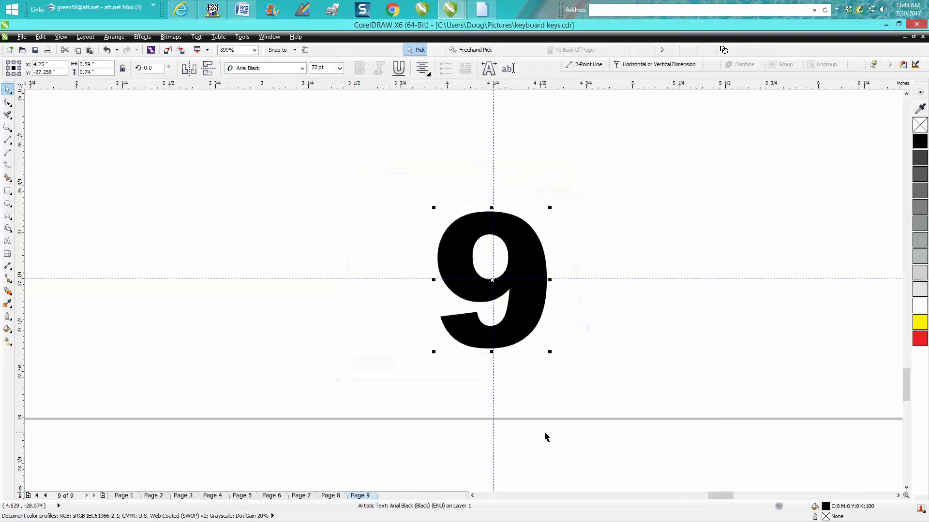
pyautogui.click(542, 423)
# - Correct page 9's number from 9 to 8, then return to page 1
pyautogui.scroll(-2, 484, 425)
pyautogui.click(331, 496)
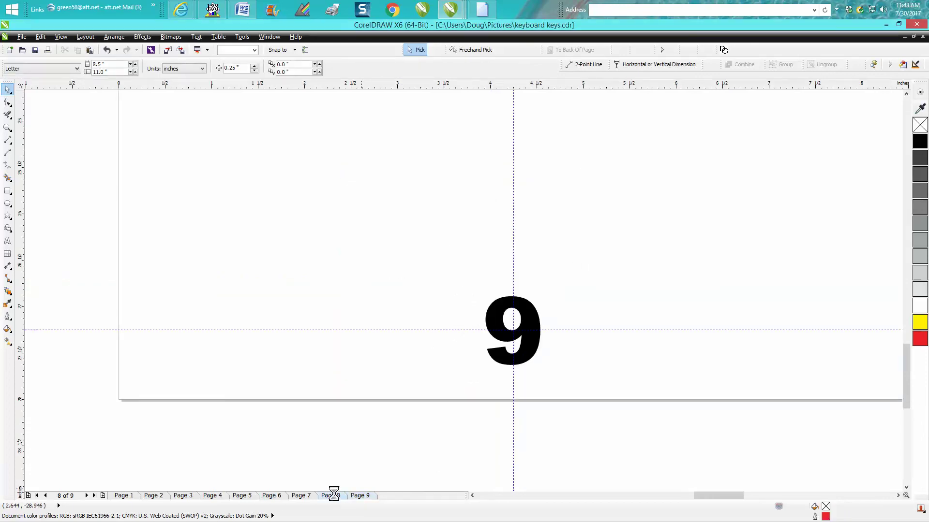
pyautogui.click(361, 494)
pyautogui.click(534, 325)
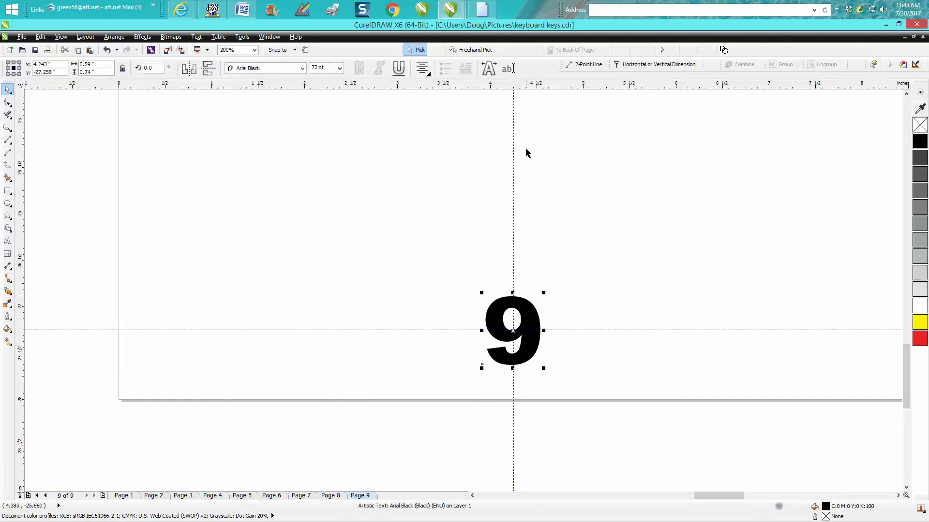
pyautogui.click(507, 68)
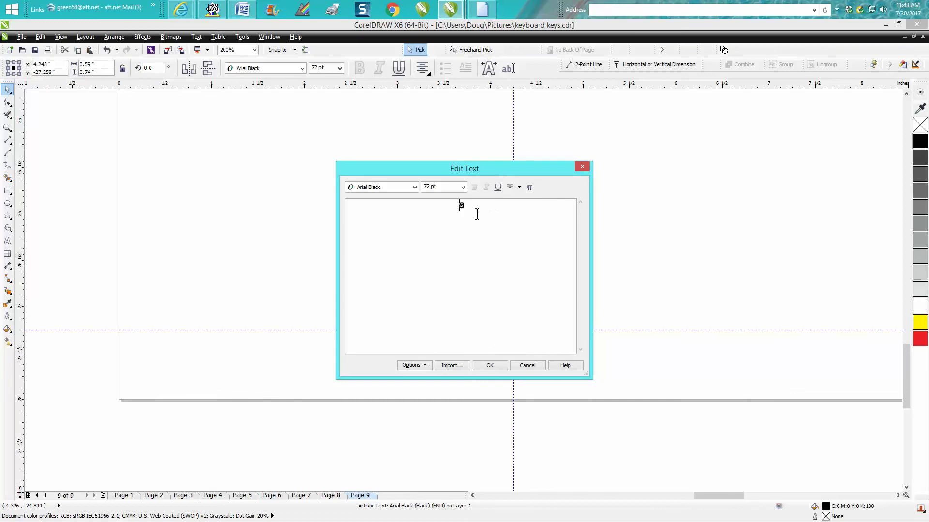
pyautogui.moveTo(477, 214); pyautogui.dragTo(432, 208)
pyautogui.write('8')
pyautogui.click(497, 365)
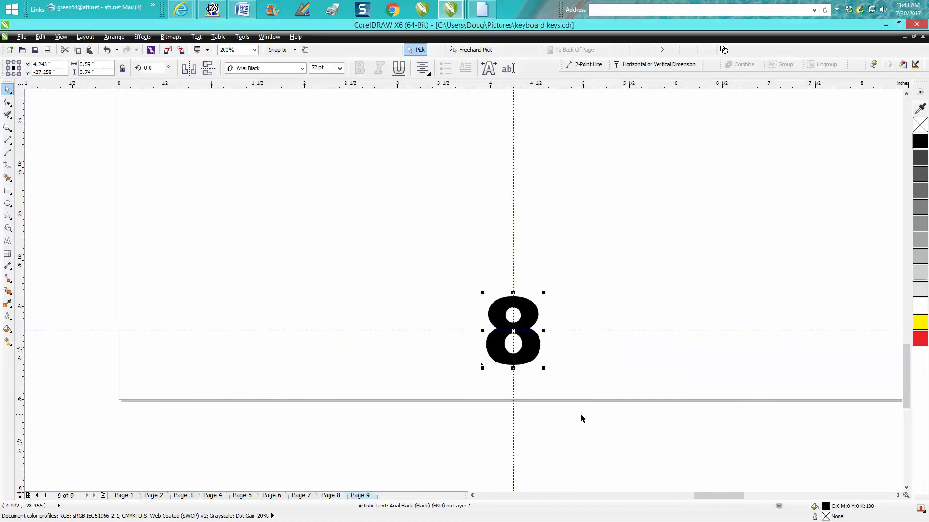
pyautogui.click(124, 496)
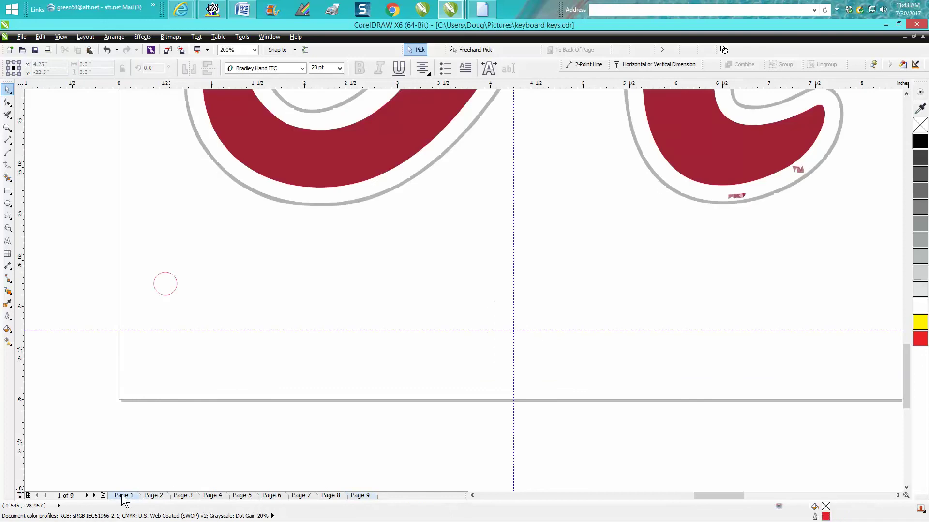
# - Place a copy of the red A logo beside page 1, scaled to about 2.36" wide
pyautogui.scroll(-1, 127, 468)
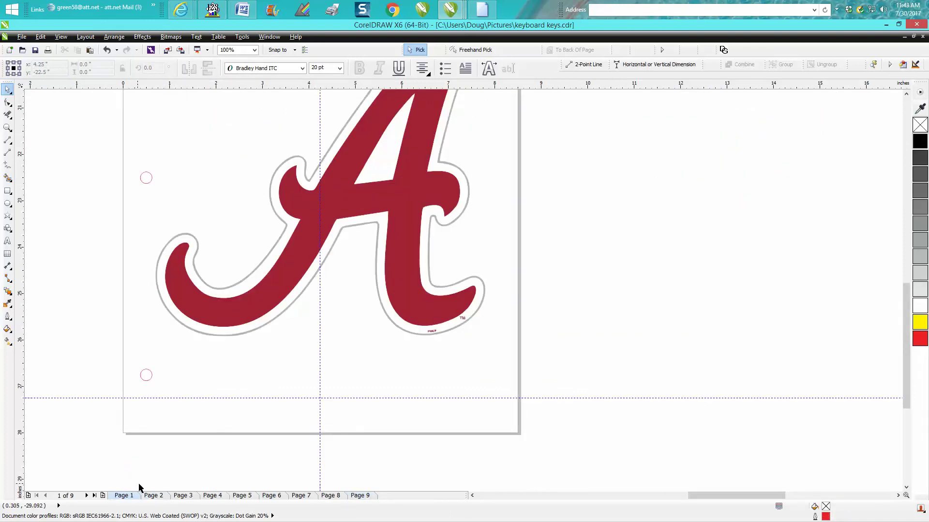
pyautogui.scroll(-2, 442, 457)
pyautogui.click(436, 382)
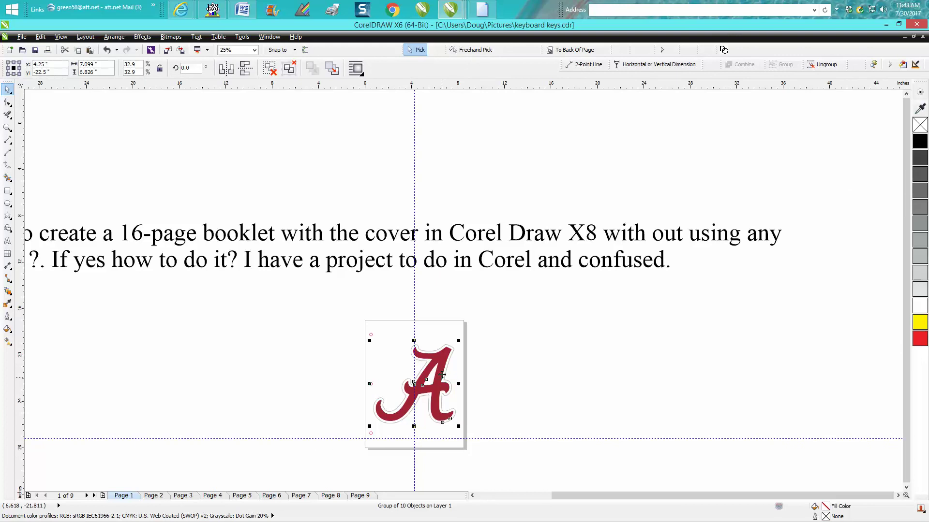
pyautogui.moveTo(417, 377); pyautogui.dragTo(527, 349)
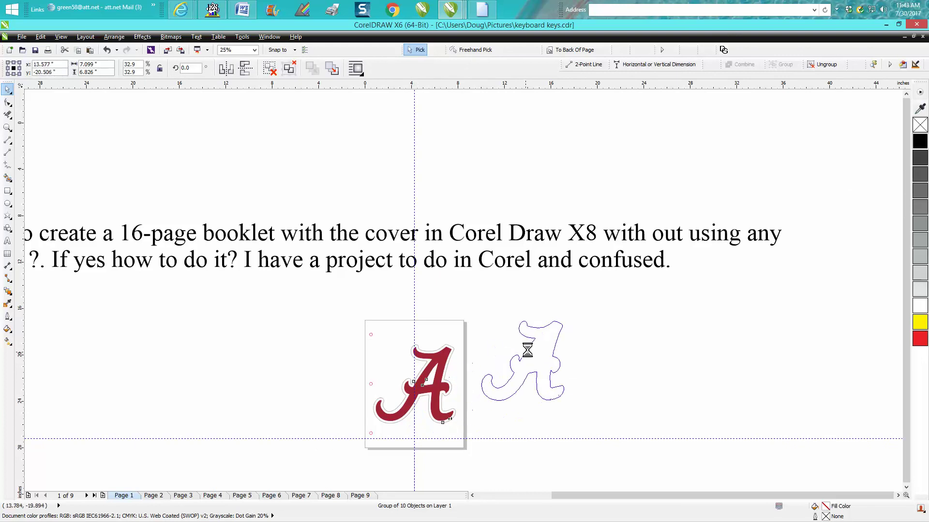
pyautogui.moveTo(568, 318); pyautogui.dragTo(497, 338)
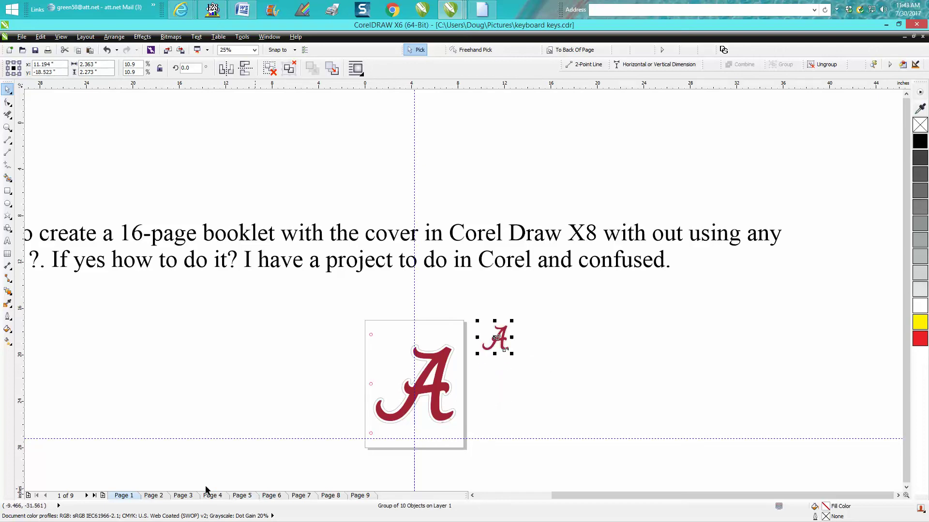
pyautogui.click(165, 496)
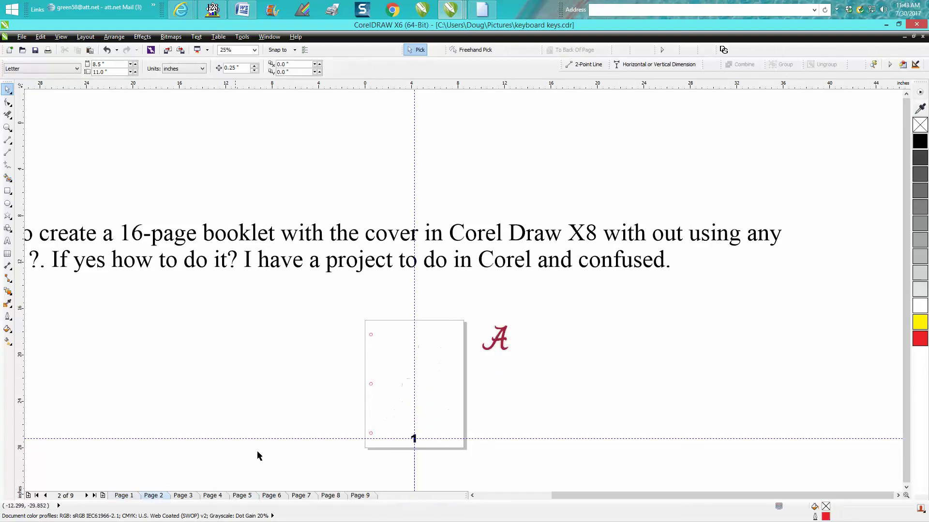
# - Put the small A logo at page 2's top right and paste it onto pages 3, 4, 5 and 6
pyautogui.moveTo(504, 340); pyautogui.dragTo(451, 339)
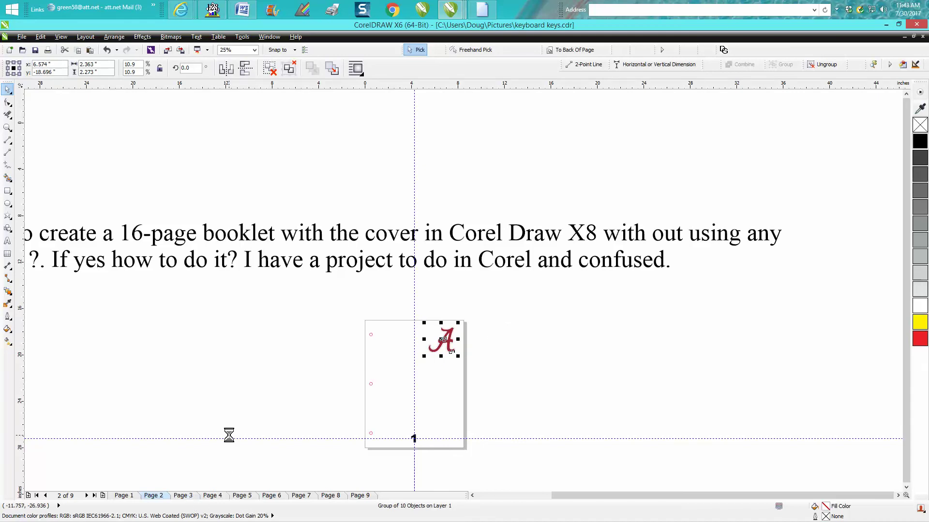
pyautogui.moveTo(162, 499); pyautogui.dragTo(175, 497)
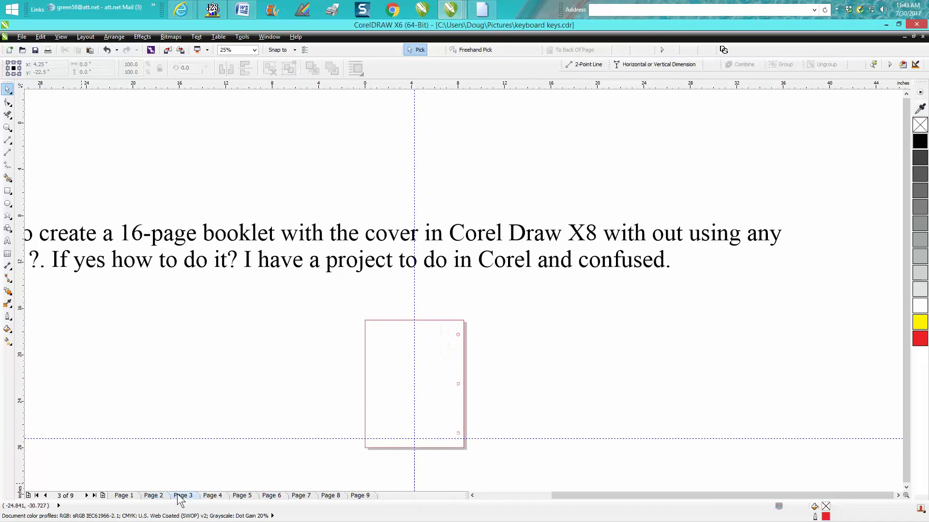
pyautogui.hotkey('ctrl', 'v')
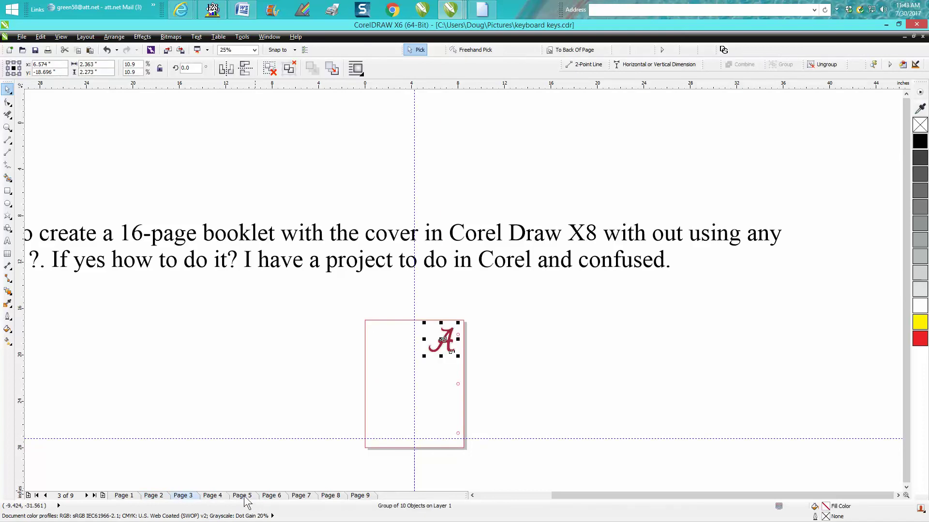
pyautogui.click(213, 495)
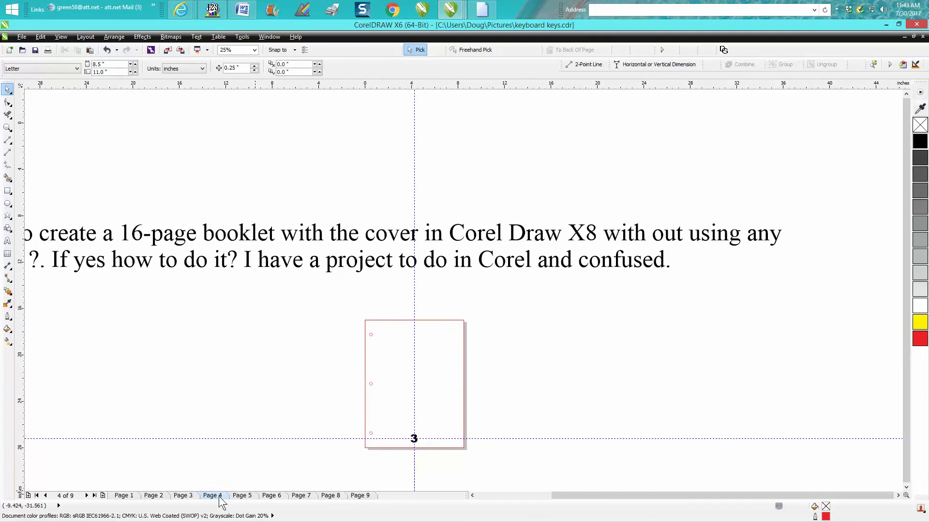
pyautogui.hotkey('ctrl', 'v')
pyautogui.click(240, 496)
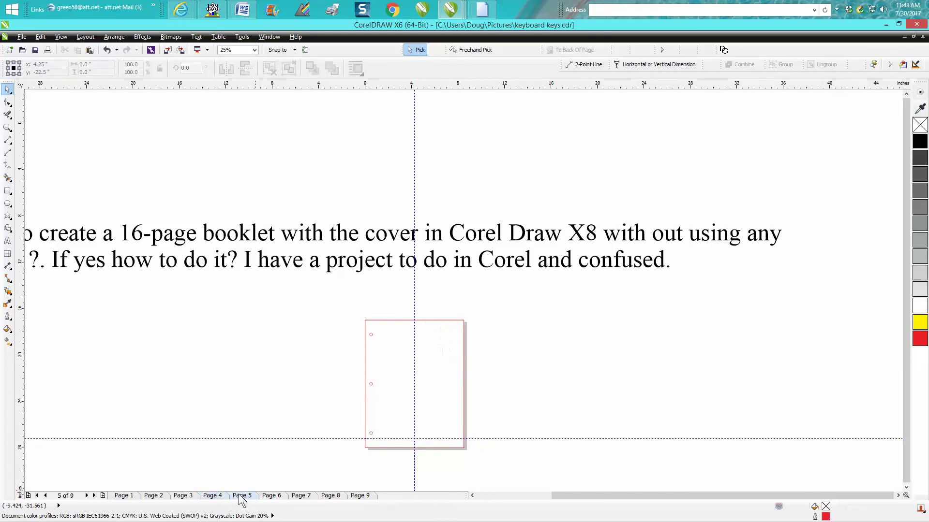
pyautogui.hotkey('ctrl', 'v')
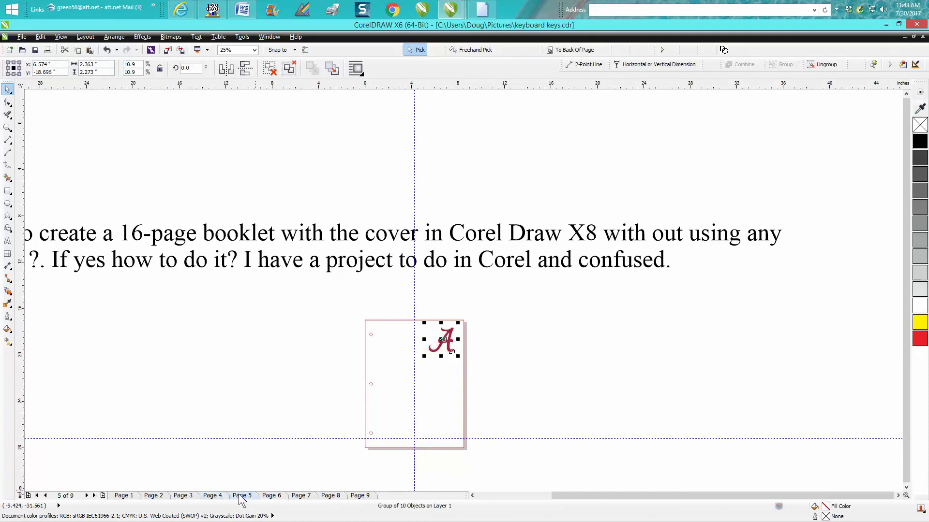
pyautogui.click(272, 494)
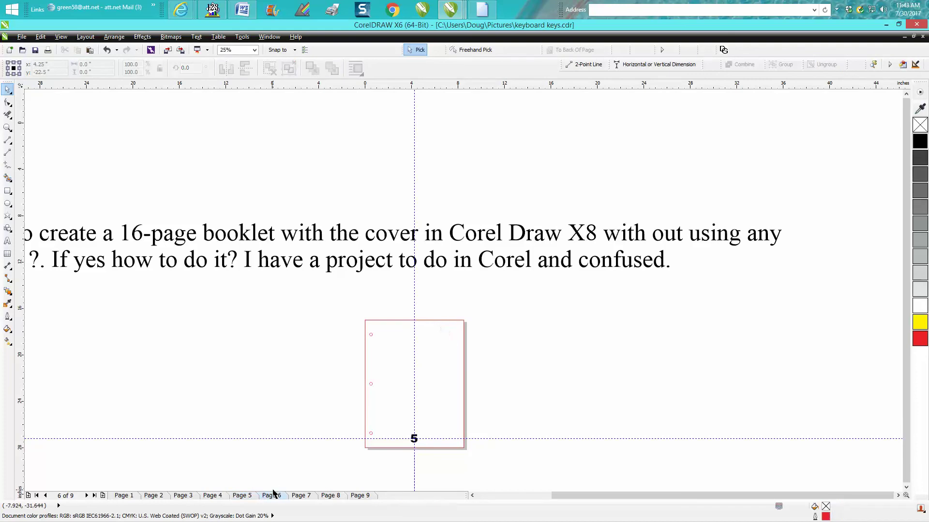
pyautogui.hotkey('ctrl', 'v')
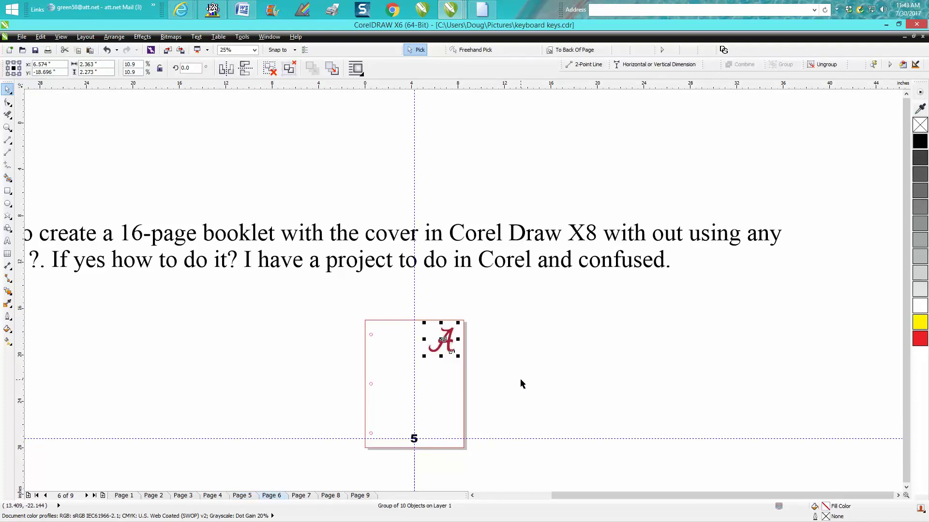
# - Review pages 1 through 4 and 8 for the logo, ending on page 9
pyautogui.click(131, 496)
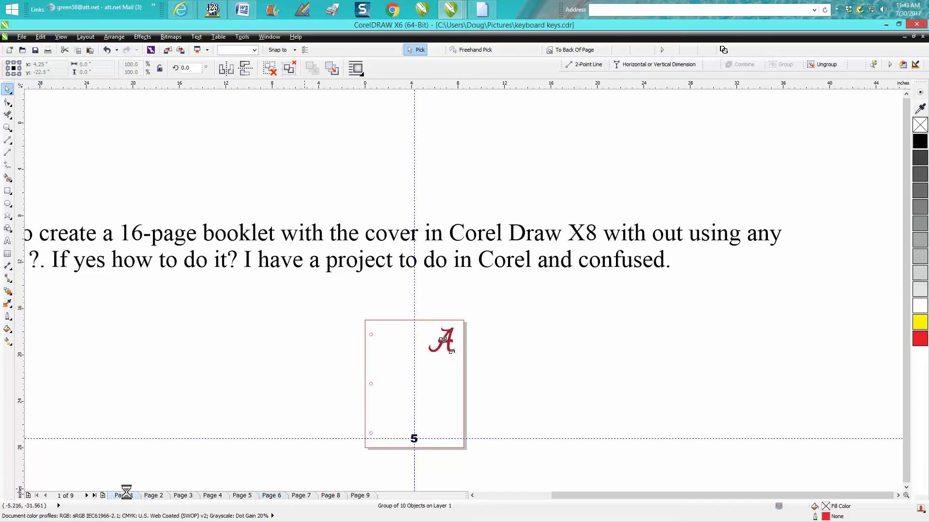
pyautogui.click(153, 496)
pyautogui.click(183, 496)
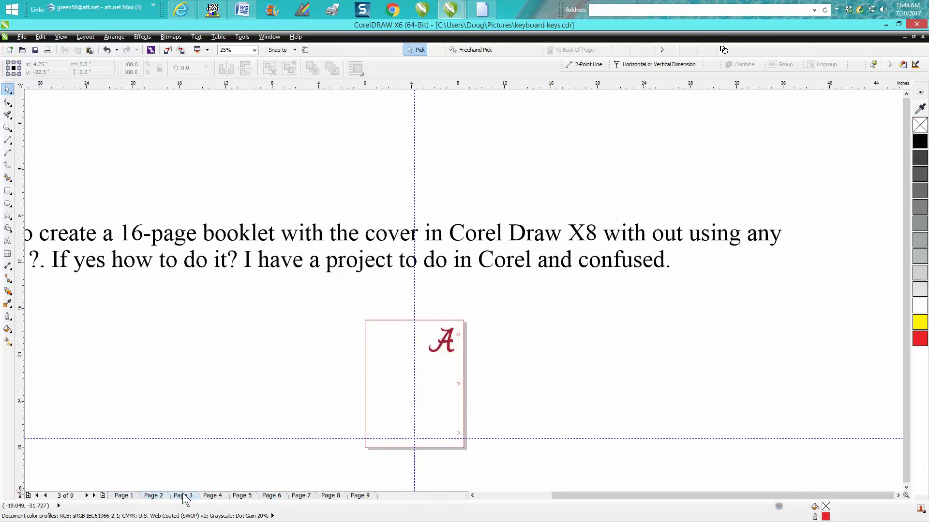
pyautogui.click(210, 496)
pyautogui.click(190, 496)
pyautogui.click(324, 496)
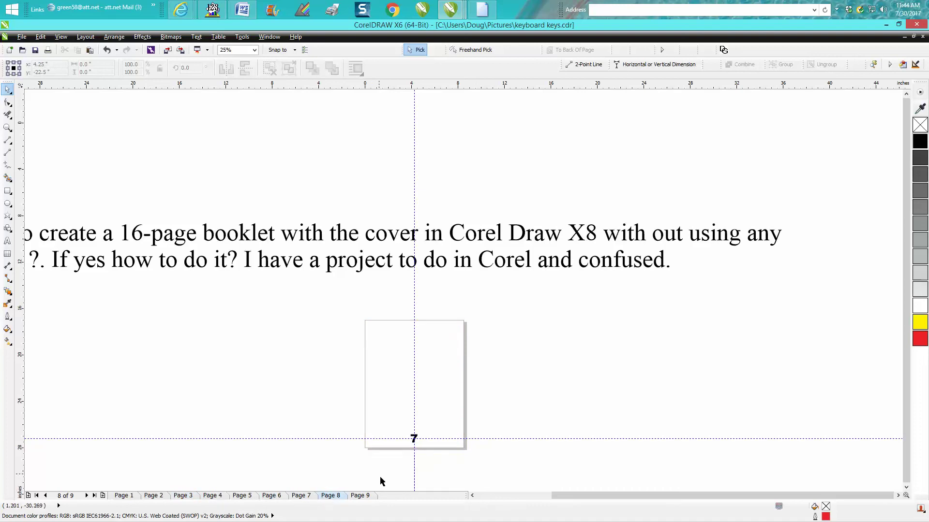
pyautogui.click(369, 497)
# - Move page 9's number 8 off the page and change it to 2 for page 3
pyautogui.moveTo(389, 429); pyautogui.dragTo(455, 462)
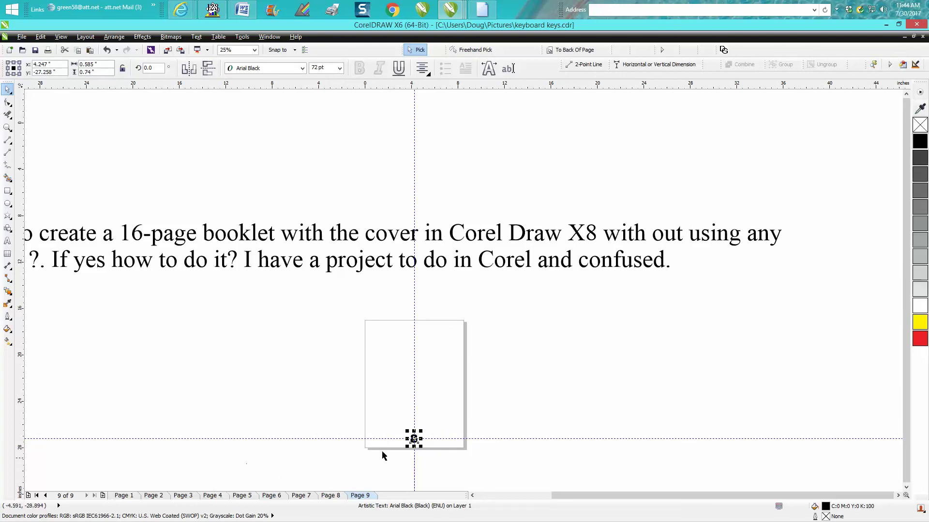
pyautogui.moveTo(413, 439); pyautogui.dragTo(328, 426)
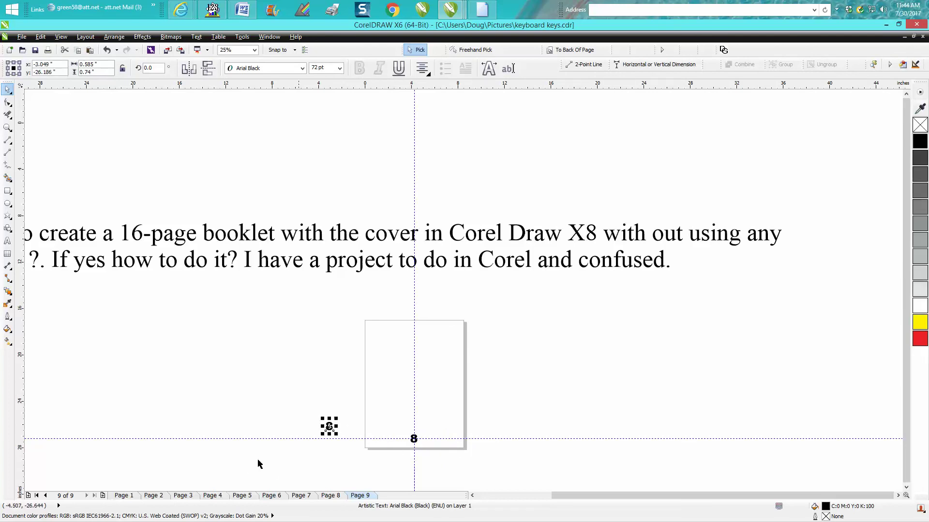
pyautogui.click(167, 495)
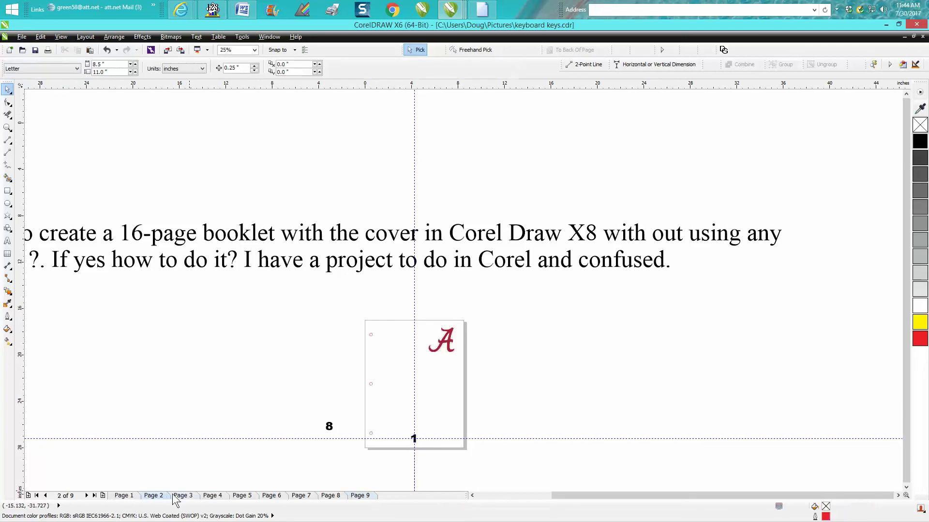
pyautogui.click(183, 495)
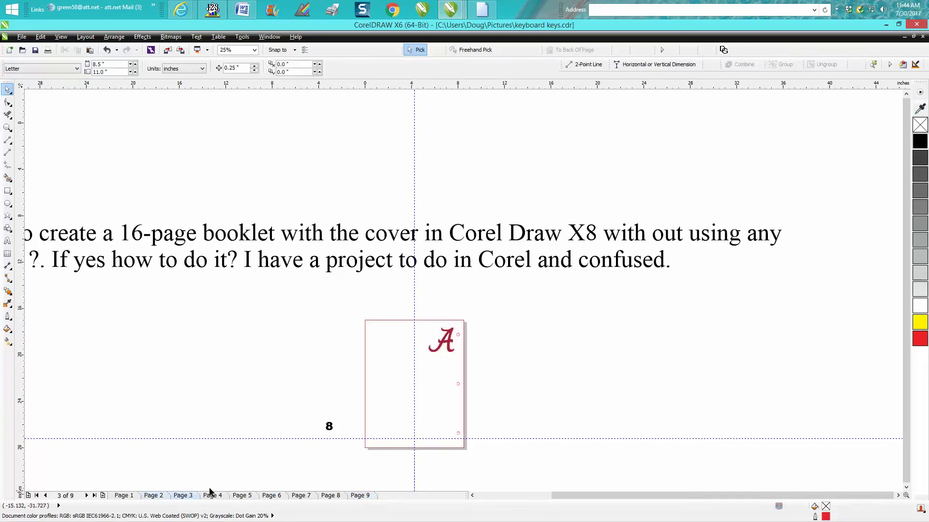
pyautogui.click(328, 427)
pyautogui.click(507, 69)
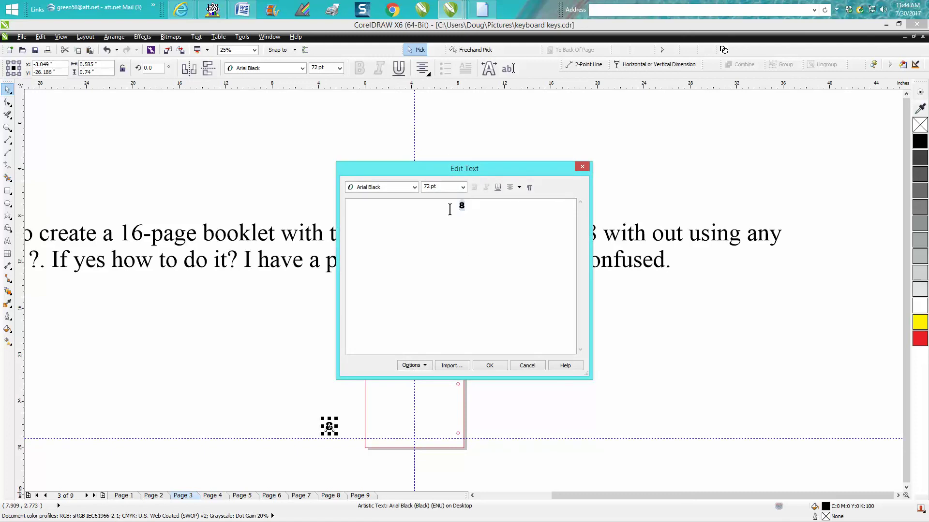
pyautogui.click(489, 366)
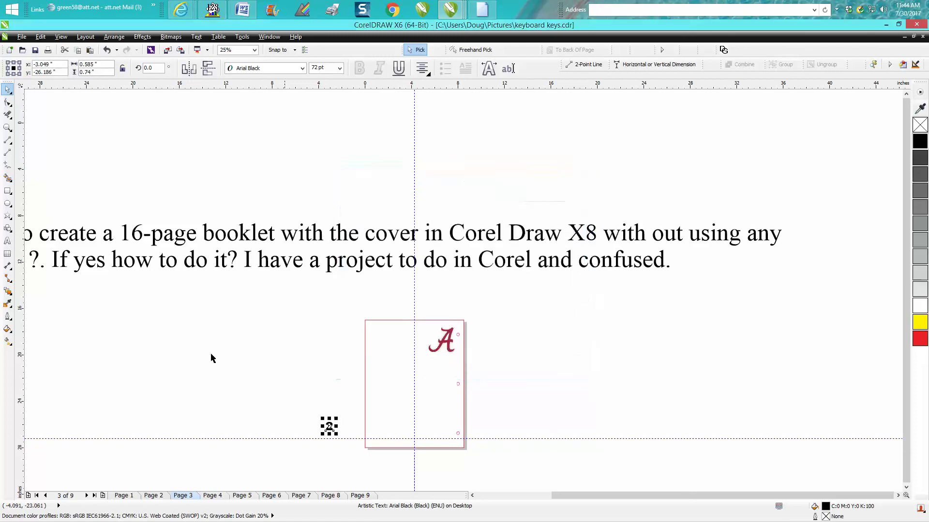
# - Centre the 2 on page 3's bottom guide intersection
pyautogui.click(8, 127)
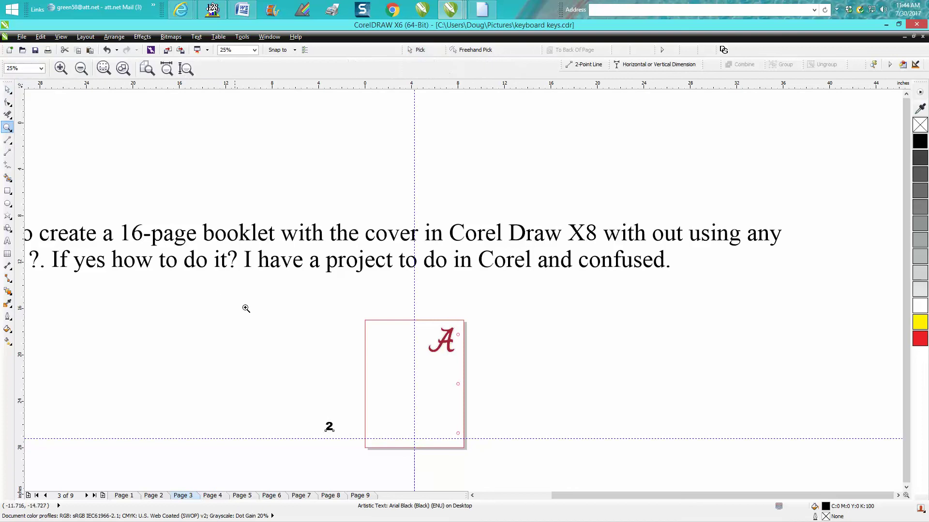
pyautogui.click(422, 432)
pyautogui.click(8, 89)
pyautogui.click(275, 276)
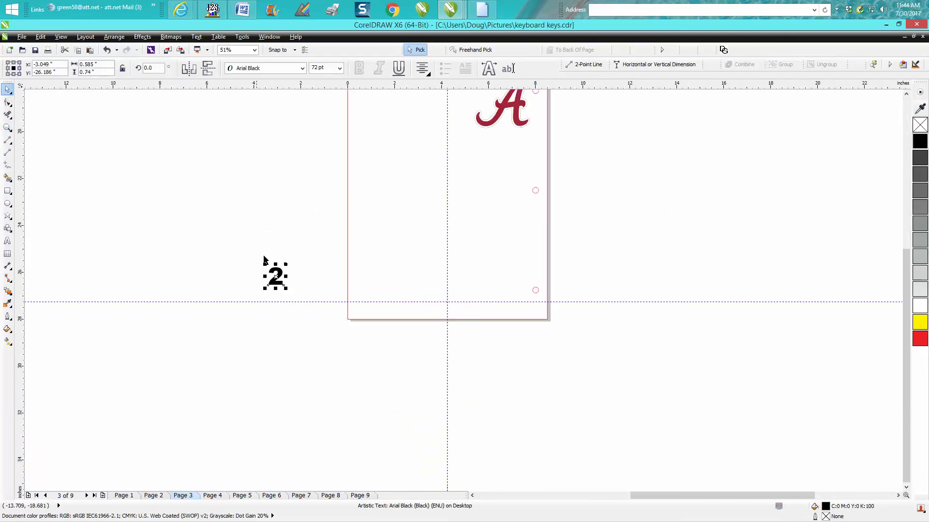
pyautogui.moveTo(276, 276); pyautogui.dragTo(447, 301)
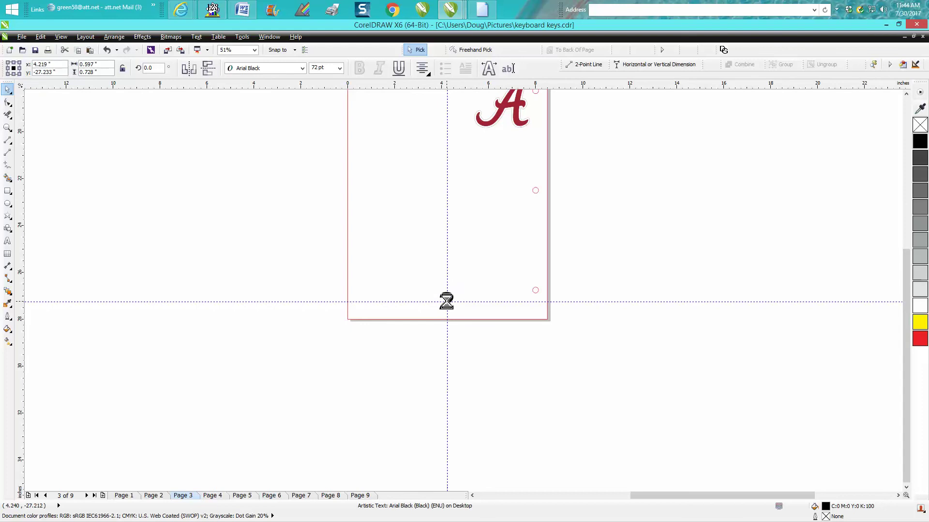
pyautogui.click(477, 332)
pyautogui.scroll(-2, 477, 332)
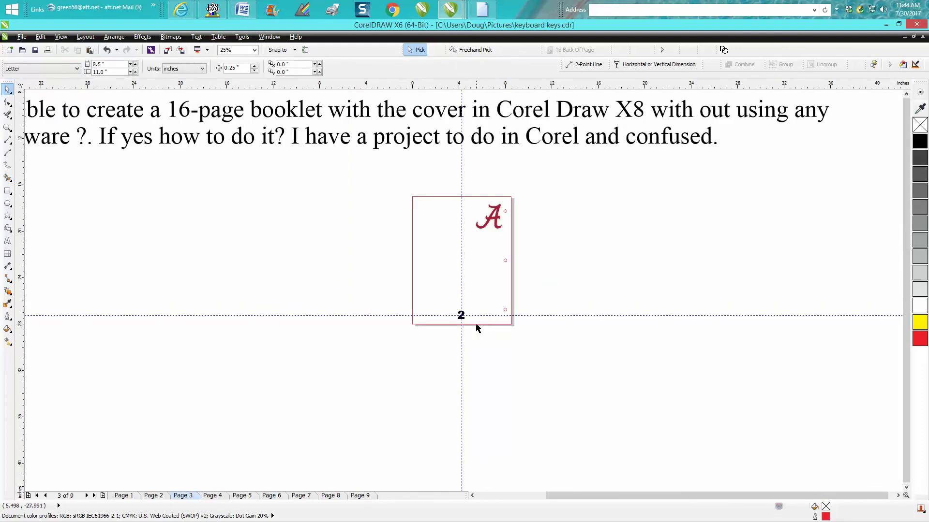
pyautogui.scroll(-1, 398, 276)
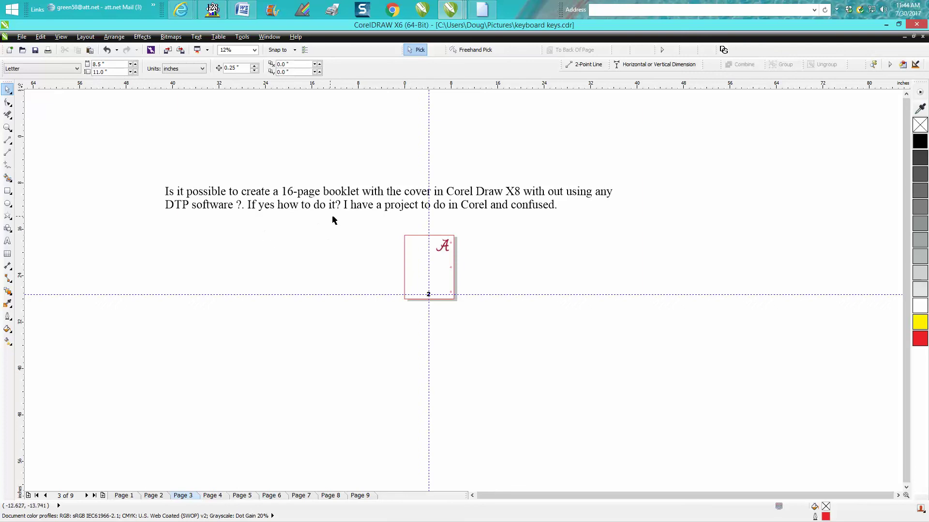
pyautogui.doubleClick(368, 208)
pyautogui.moveTo(368, 208); pyautogui.dragTo(439, 209)
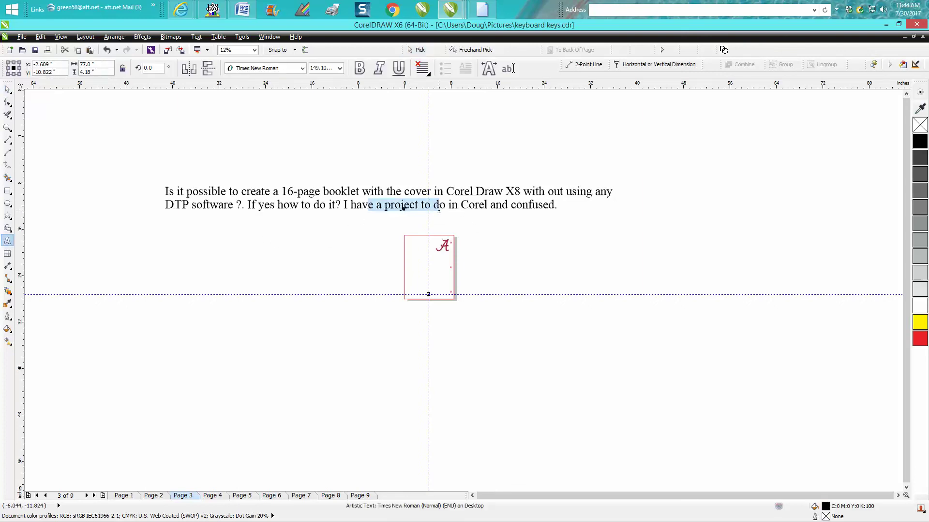
pyautogui.click(466, 222)
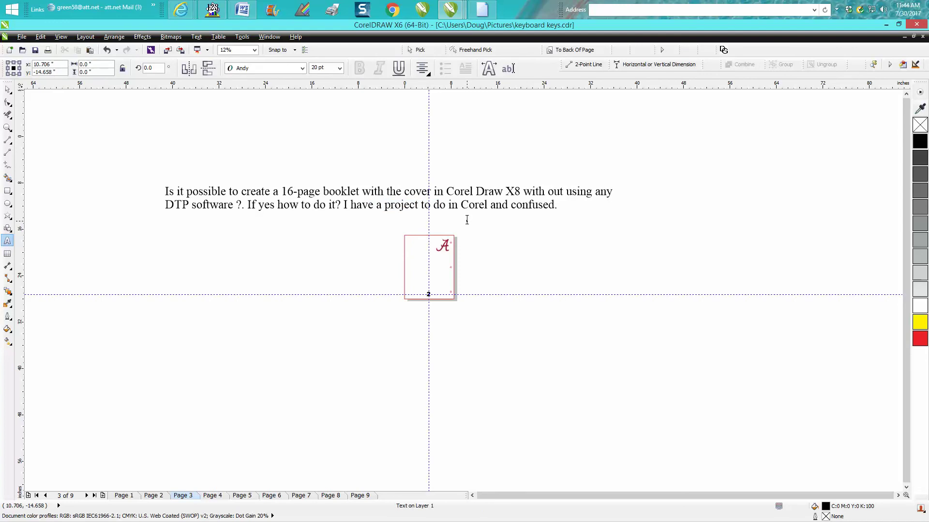